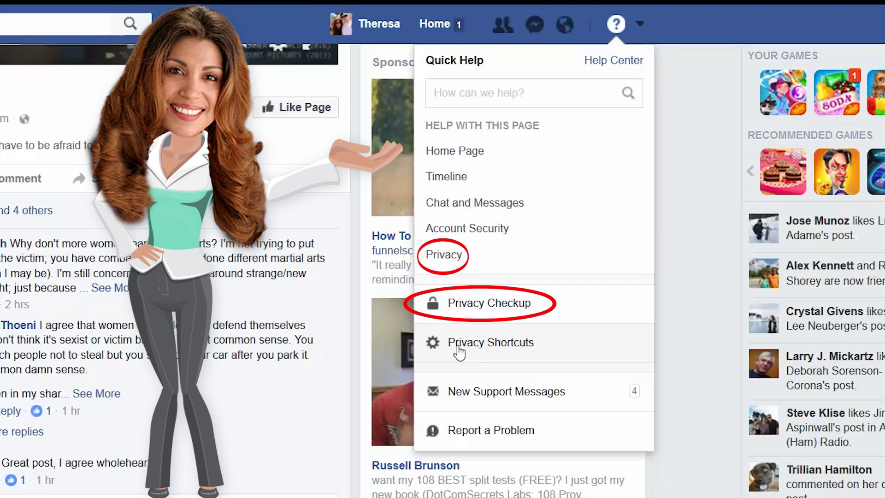
- View the Privacy topic in Quick Help and return to the main help list
{"action": "left_click", "coordinate": [455, 262]}
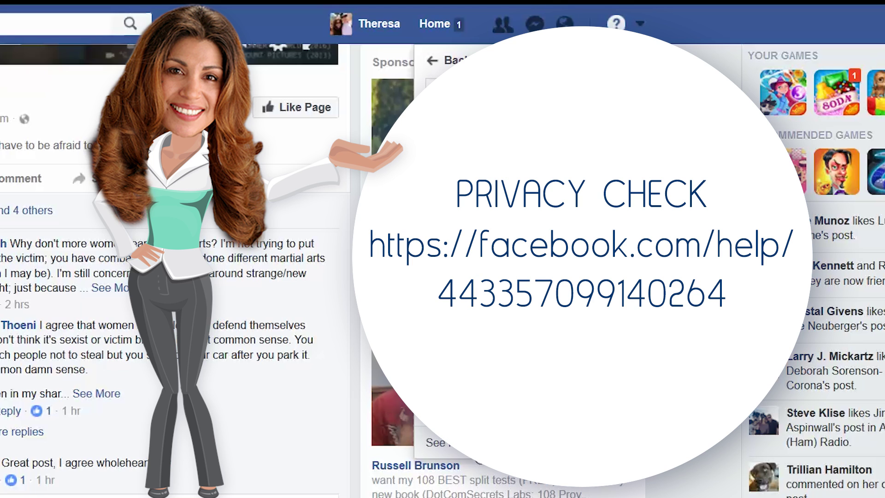
{"action": "left_click", "coordinate": [451, 61]}
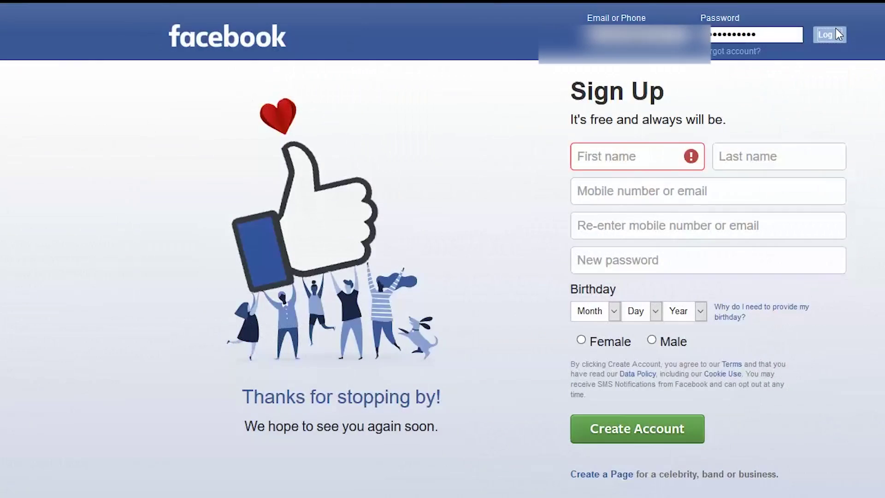
- Log in to the account with the filled-in credentials and open the account menu
{"action": "left_click", "coordinate": [837, 29]}
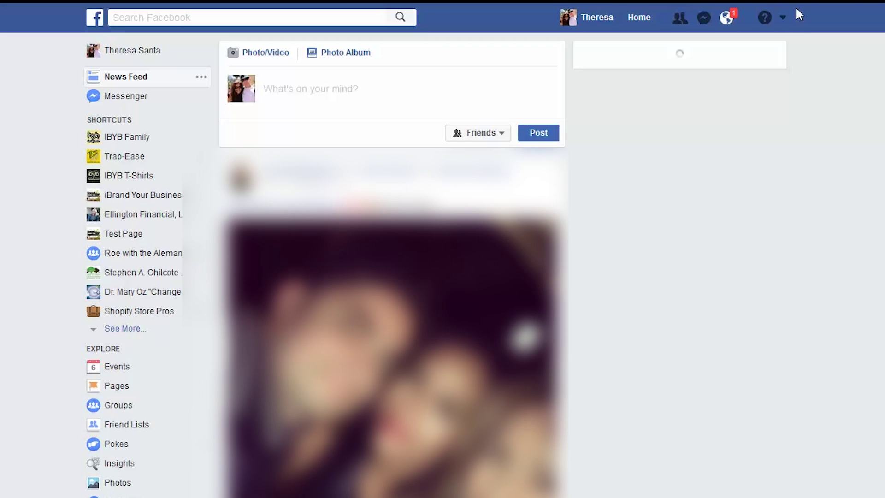
{"action": "left_click", "coordinate": [783, 23]}
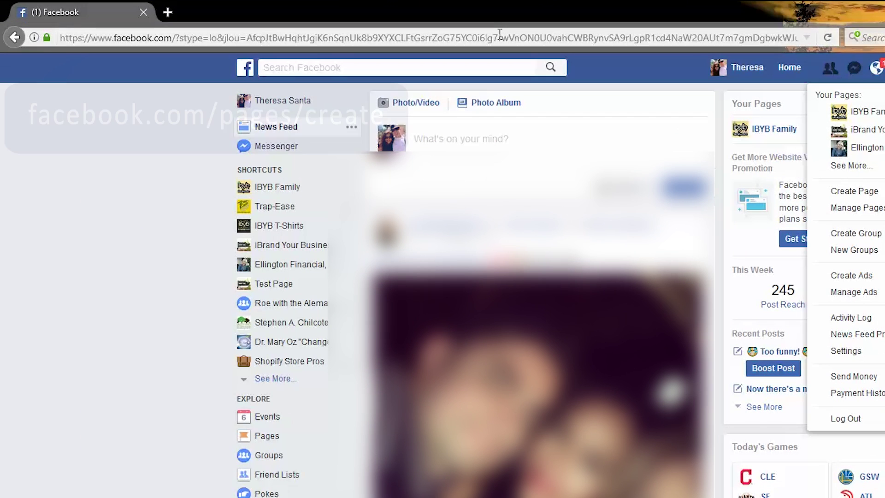
- Go to facebook.com/pages/create in the browser
{"action": "left_click", "coordinate": [502, 38]}
{"action": "type", "text": "fac"}
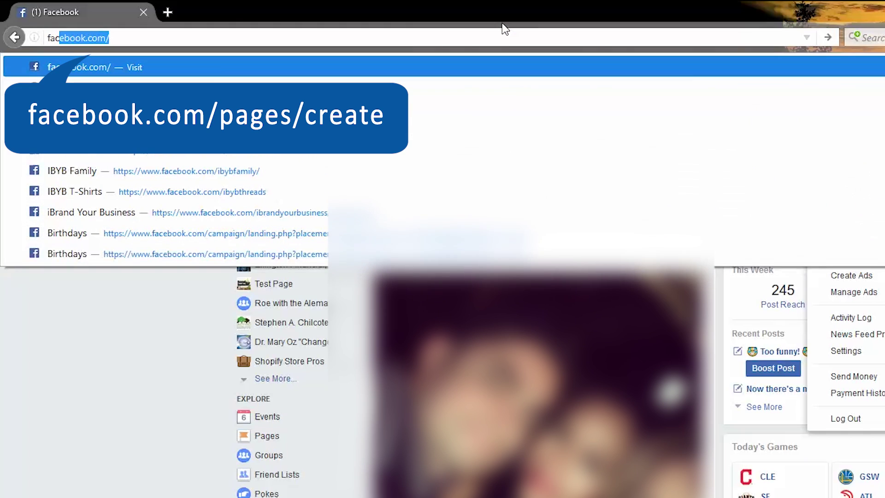
{"action": "key", "text": "Right"}
{"action": "type", "text": "pages"}
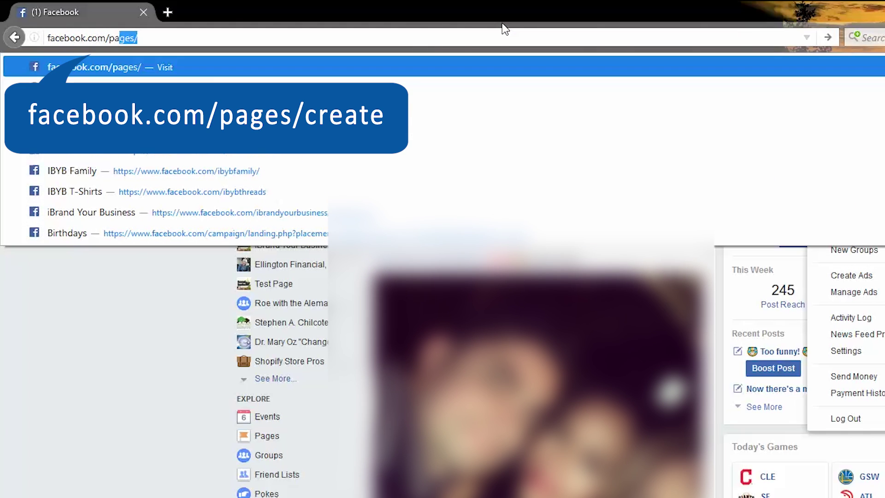
{"action": "type", "text": "/create"}
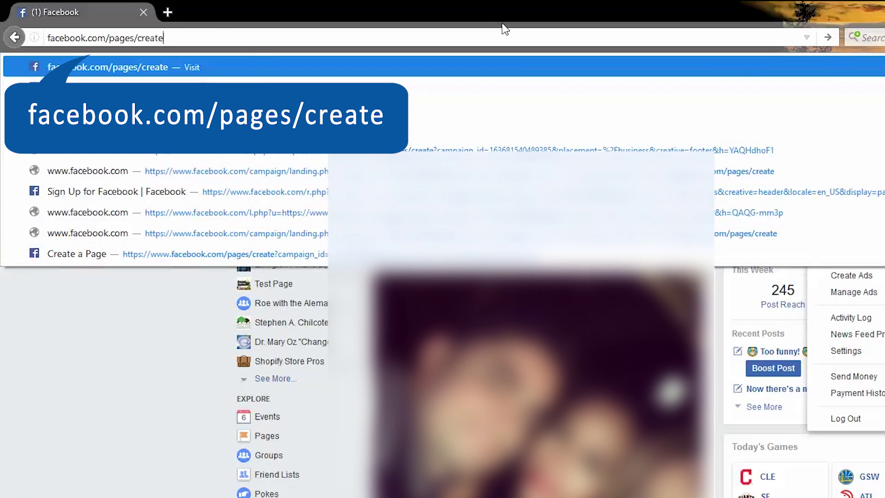
{"action": "key", "text": "Return"}
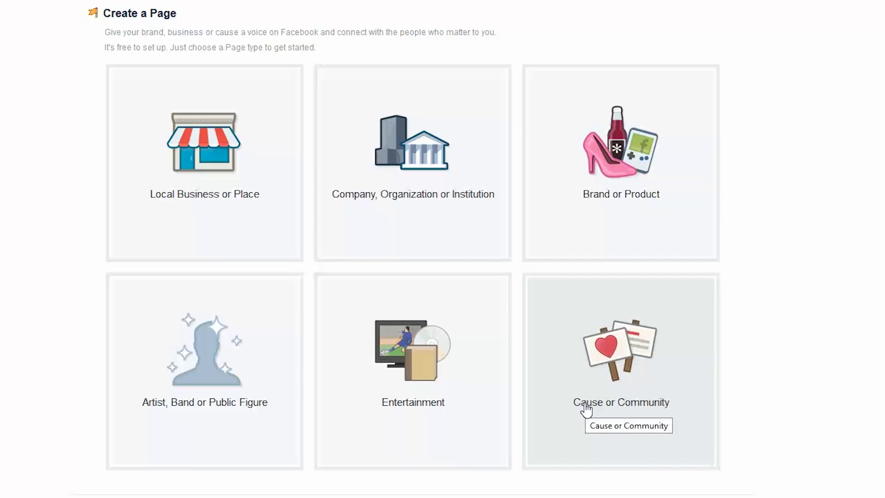
- Examine the forms for the Local Business, Artist or Public Figure, Entertainment, and Cause or Community page types
{"action": "left_click", "coordinate": [145, 217]}
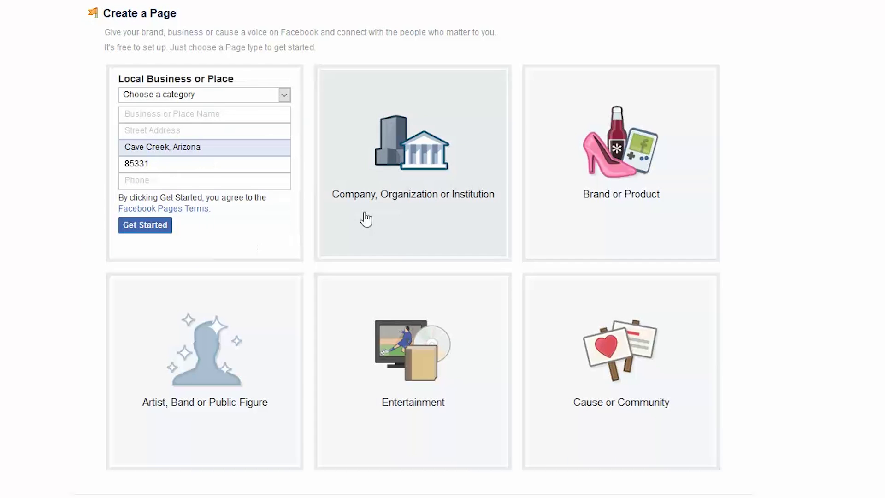
{"action": "left_click", "coordinate": [213, 353]}
{"action": "left_click", "coordinate": [358, 360]}
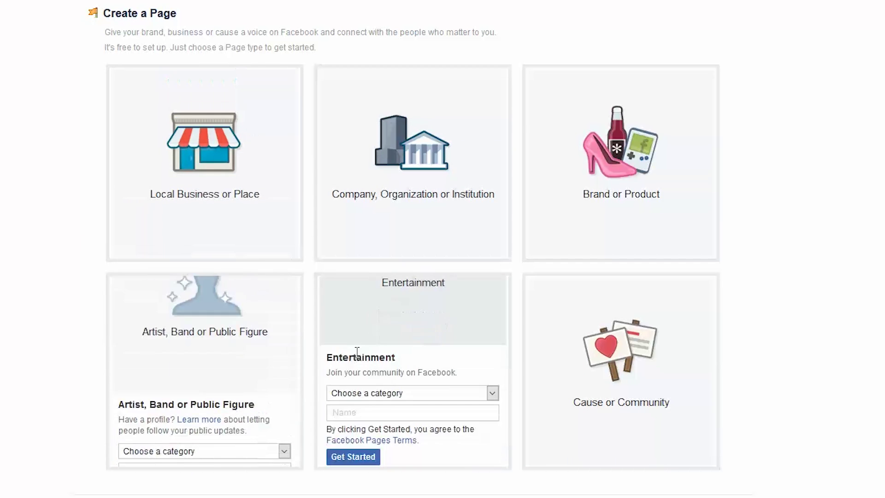
{"action": "left_click", "coordinate": [611, 365]}
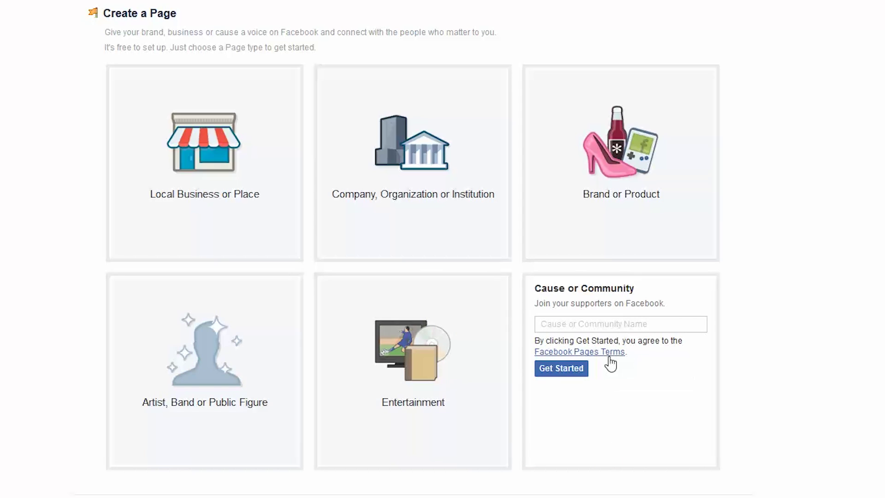
- Look through the categories offered for the Brand or Product page type
{"action": "left_click", "coordinate": [635, 182]}
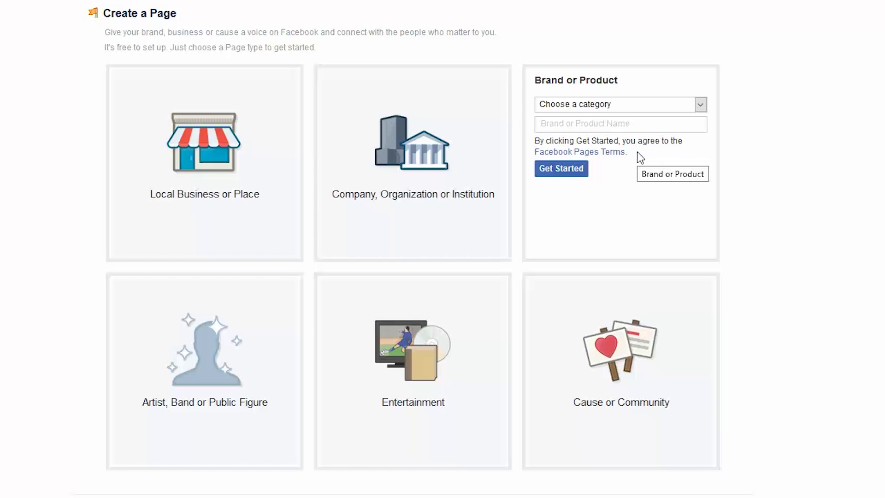
{"action": "left_click", "coordinate": [700, 106]}
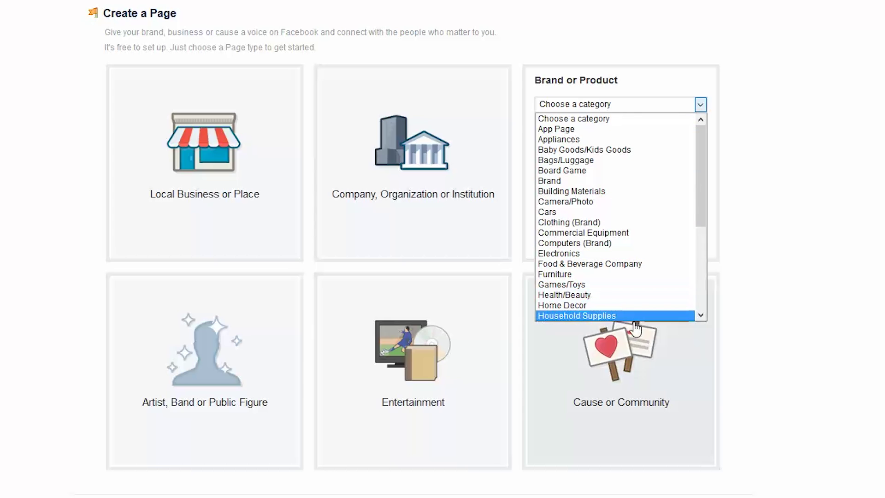
{"action": "scroll", "coordinate": [618, 305], "scroll_direction": "down", "scroll_amount": 5}
{"action": "left_click", "coordinate": [775, 321]}
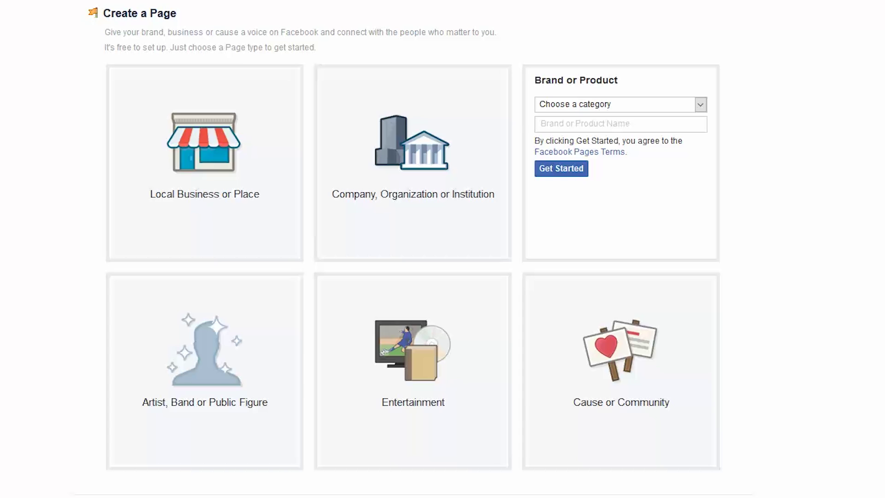
- Choose the Brand or Product page type and set its category to Website
{"action": "left_click", "coordinate": [471, 195]}
{"action": "left_click", "coordinate": [583, 186]}
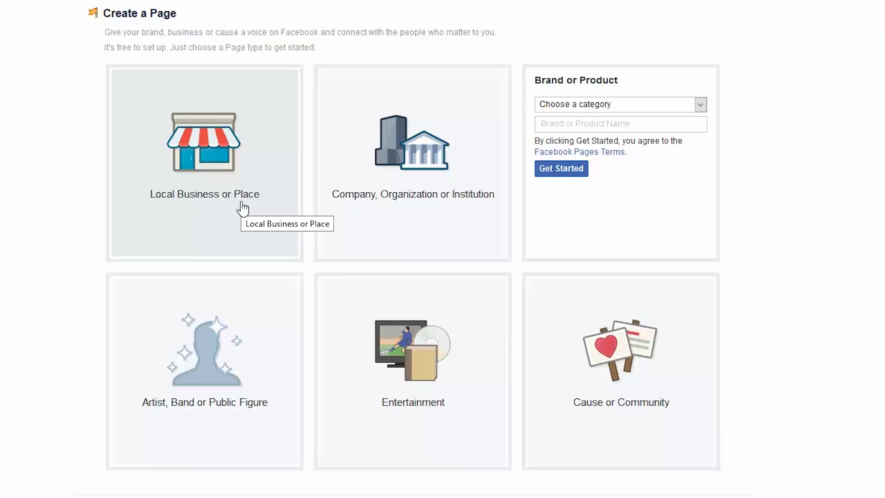
{"action": "left_click", "coordinate": [705, 105]}
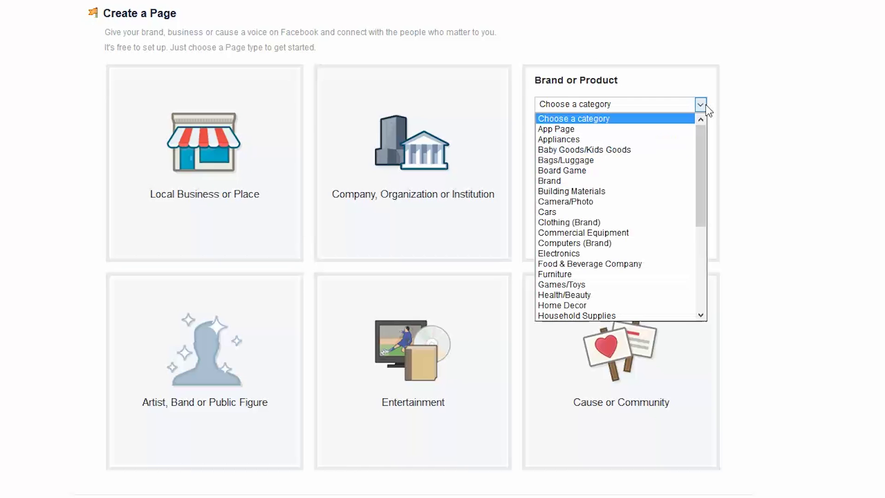
{"action": "scroll", "coordinate": [701, 171], "scroll_direction": "down", "scroll_amount": 3}
{"action": "left_click_drag", "start_coordinate": [701, 171], "coordinate": [701, 267]}
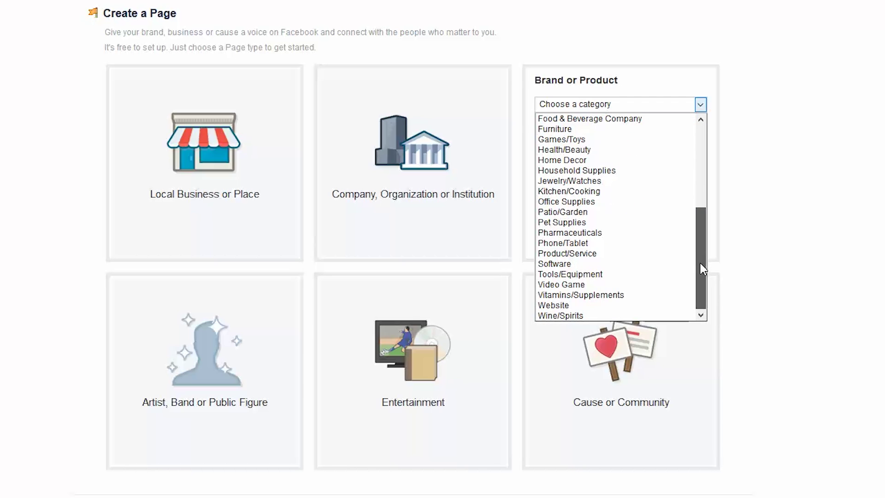
{"action": "left_click", "coordinate": [632, 304]}
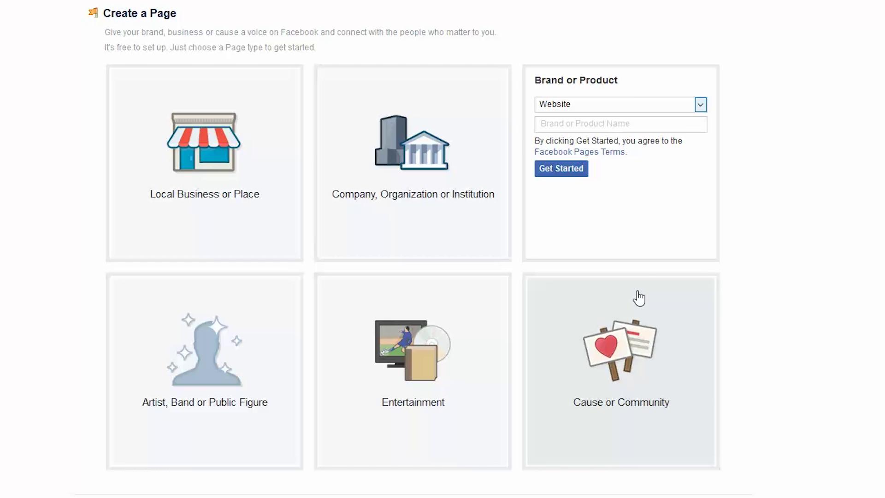
- Enter InkPillows.com as the brand or product name
{"action": "left_click", "coordinate": [620, 126]}
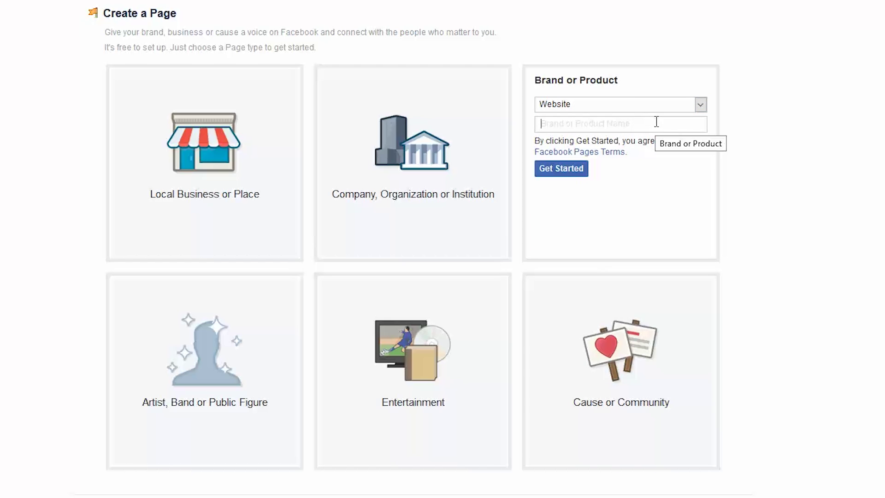
{"action": "type", "text": "Ink"}
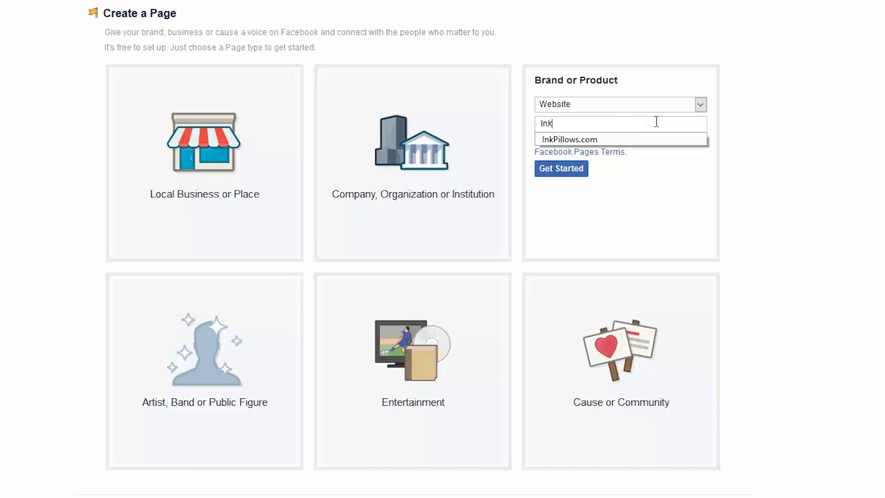
{"action": "key", "text": "Down"}
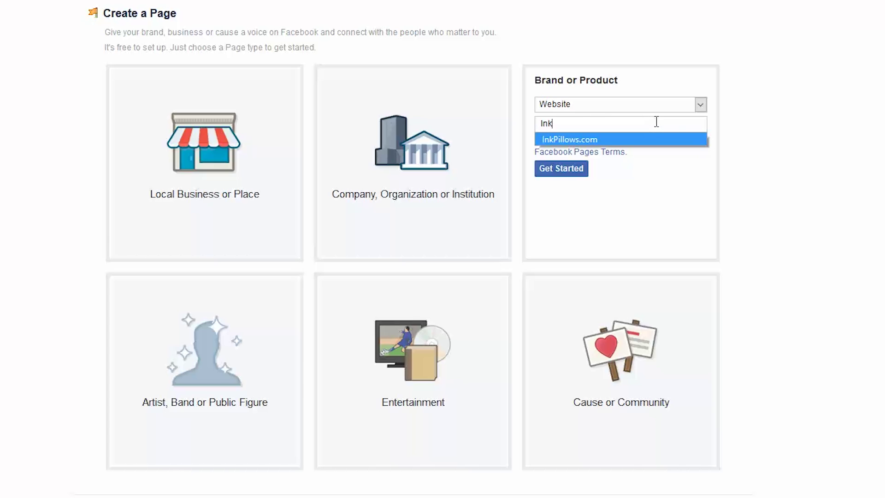
{"action": "left_click", "coordinate": [618, 142]}
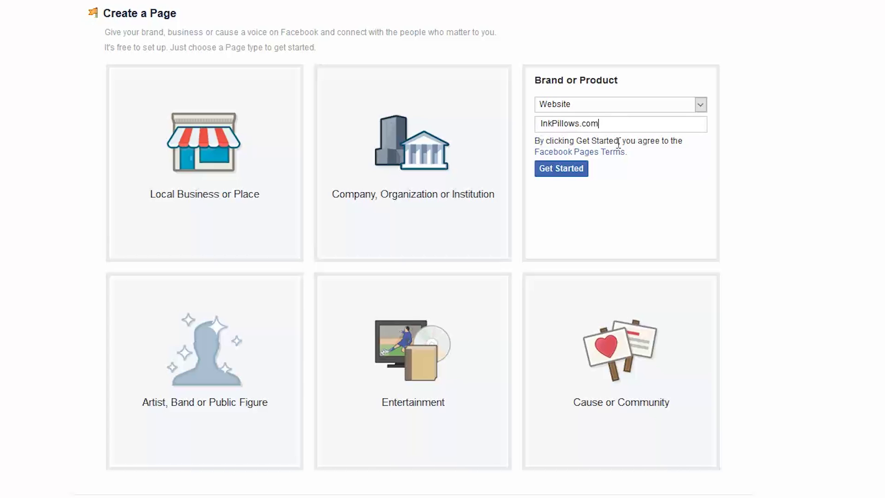
- Recheck the category choices, keep Website, and create the page
{"action": "left_click", "coordinate": [699, 104]}
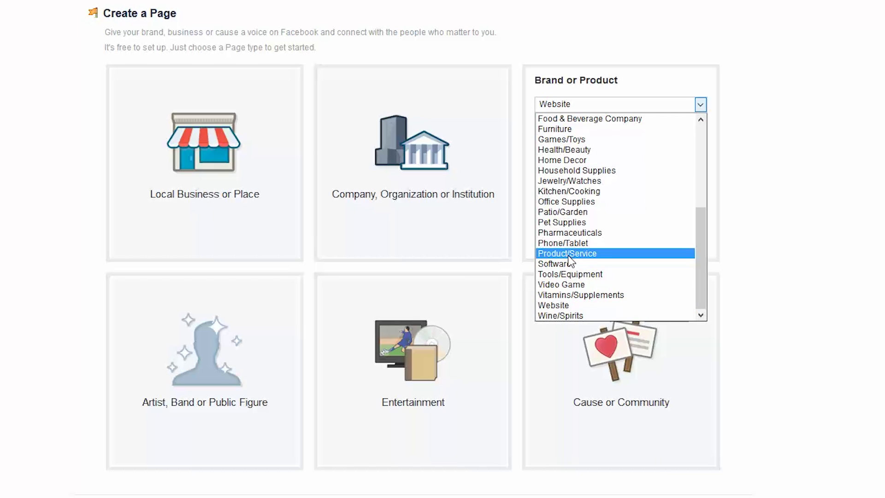
{"action": "left_click", "coordinate": [793, 218]}
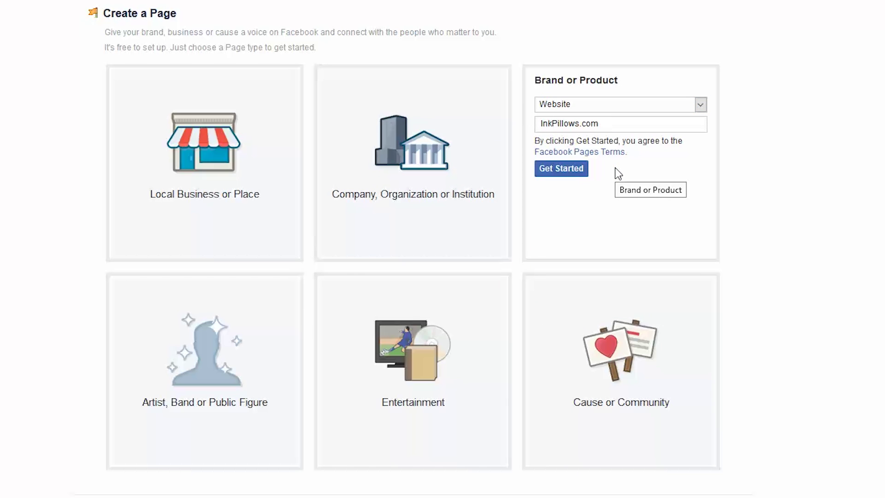
{"action": "double_click", "coordinate": [575, 123]}
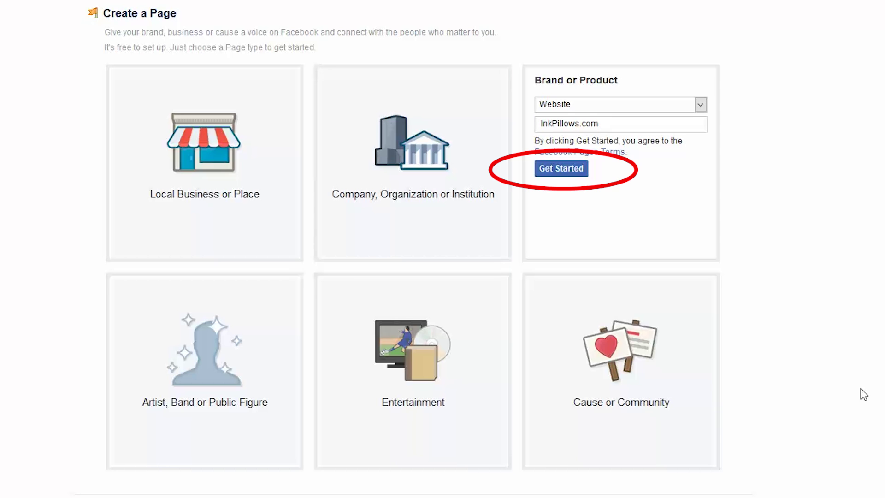
{"action": "left_click", "coordinate": [575, 175]}
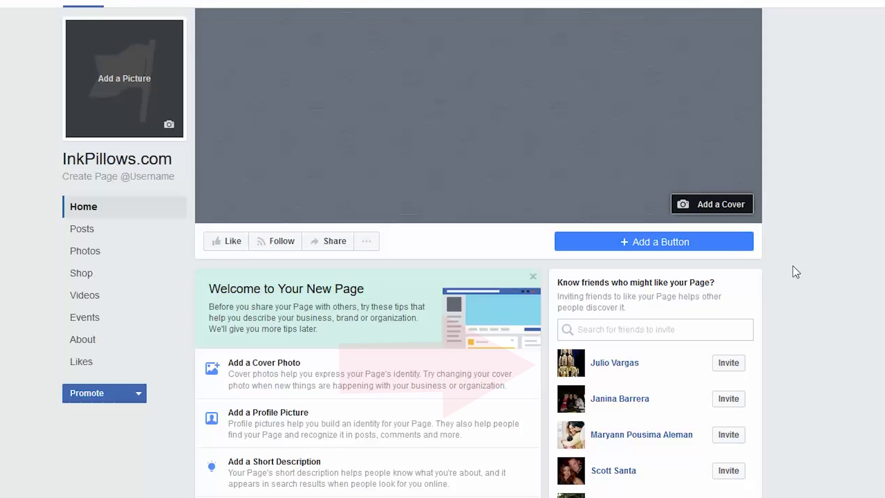
- Look over the new InkPillows.com page, including its friend invitations, page tips and posting options
{"action": "scroll", "coordinate": [790, 265], "scroll_direction": "down", "scroll_amount": 1}
{"action": "scroll", "coordinate": [790, 264], "scroll_direction": "down", "scroll_amount": 5}
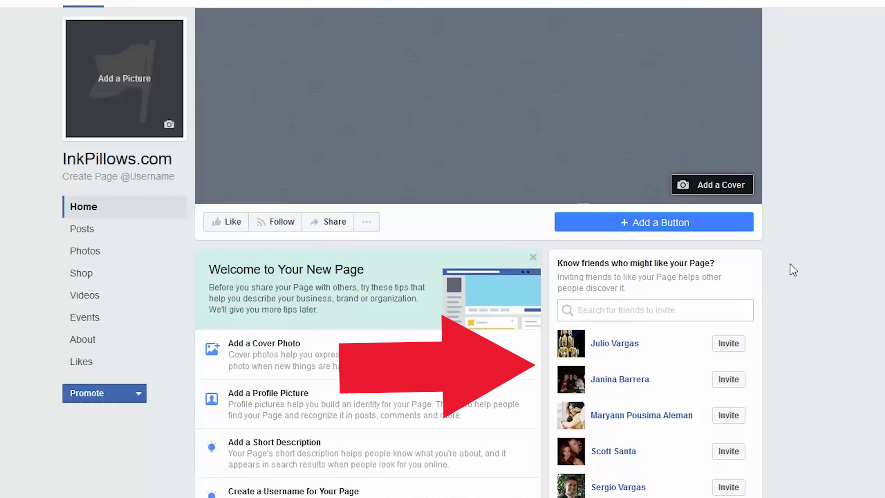
{"action": "scroll", "coordinate": [789, 265], "scroll_direction": "down", "scroll_amount": 2}
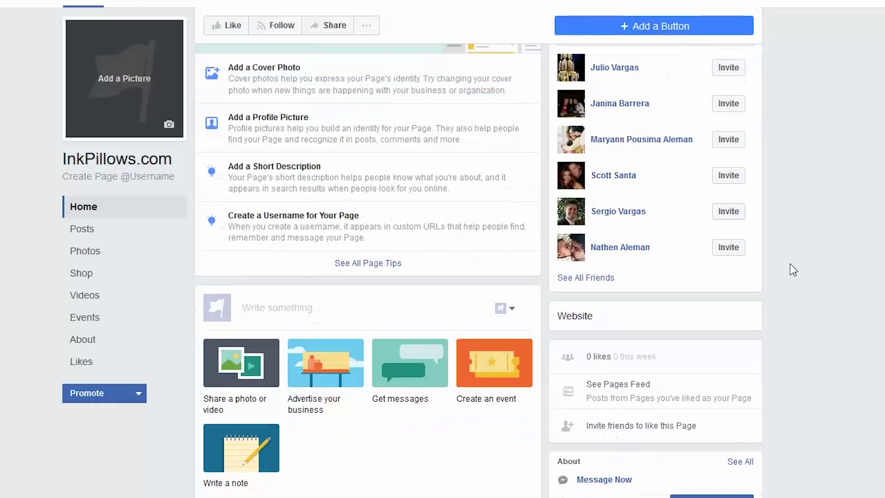
{"action": "scroll", "coordinate": [790, 265], "scroll_direction": "down", "scroll_amount": 2}
{"action": "scroll", "coordinate": [790, 265], "scroll_direction": "up", "scroll_amount": 8}
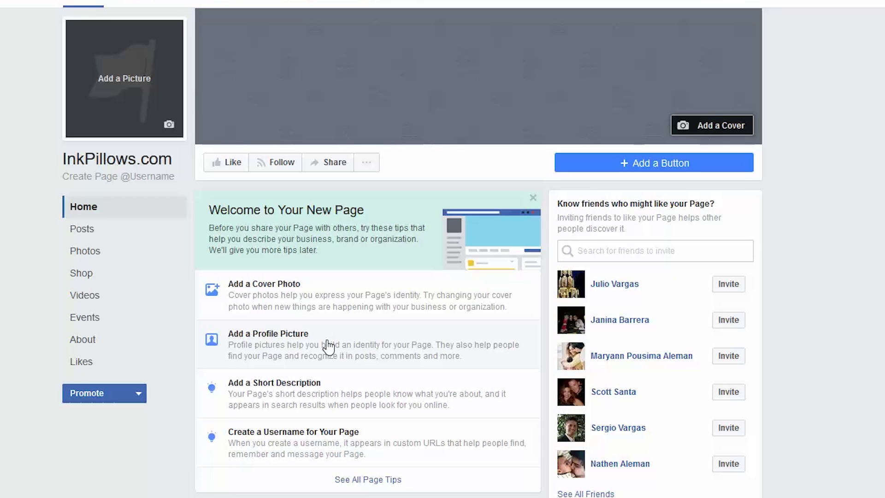
{"action": "scroll", "coordinate": [332, 394], "scroll_direction": "up", "scroll_amount": 3}
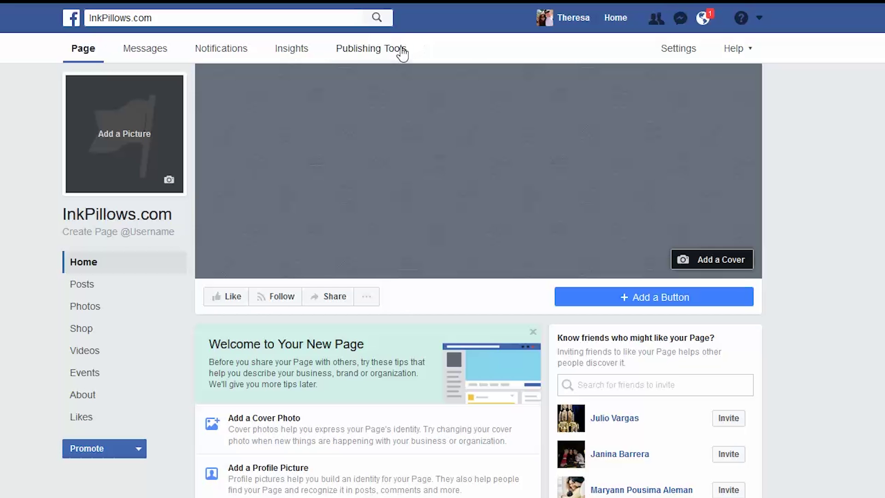
- Open the page's settings and view the Page Visibility option
{"action": "left_click", "coordinate": [674, 54]}
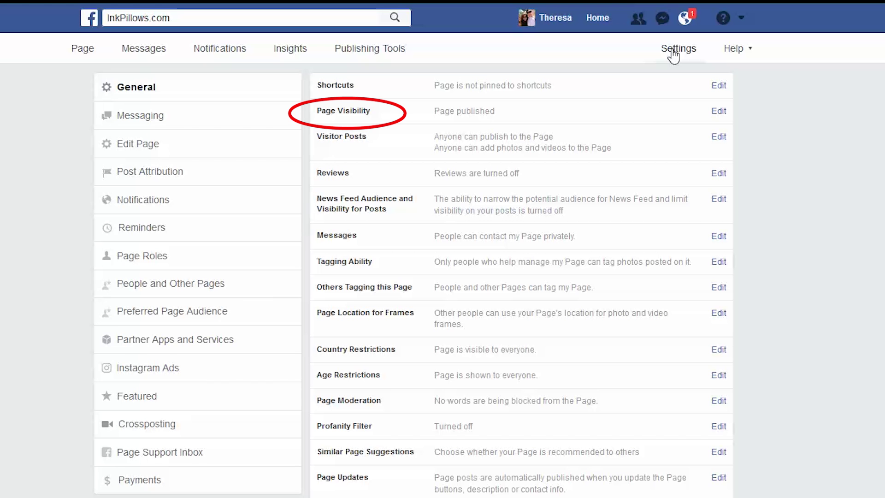
{"action": "left_click", "coordinate": [719, 112]}
{"action": "left_click", "coordinate": [438, 112]}
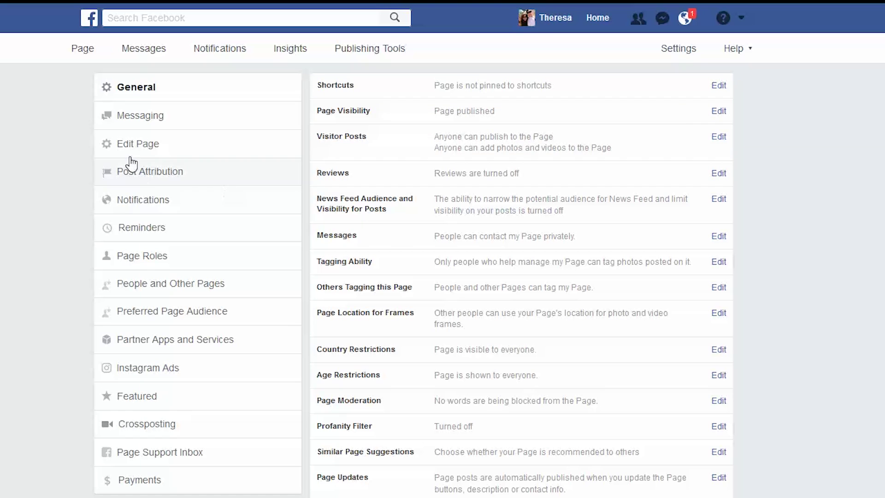
- Save a short description about personalized or custom pillows with an optional greeting printed on the back of a stylish design, a unique all-in-one gift and greeting card
{"action": "left_click", "coordinate": [83, 50]}
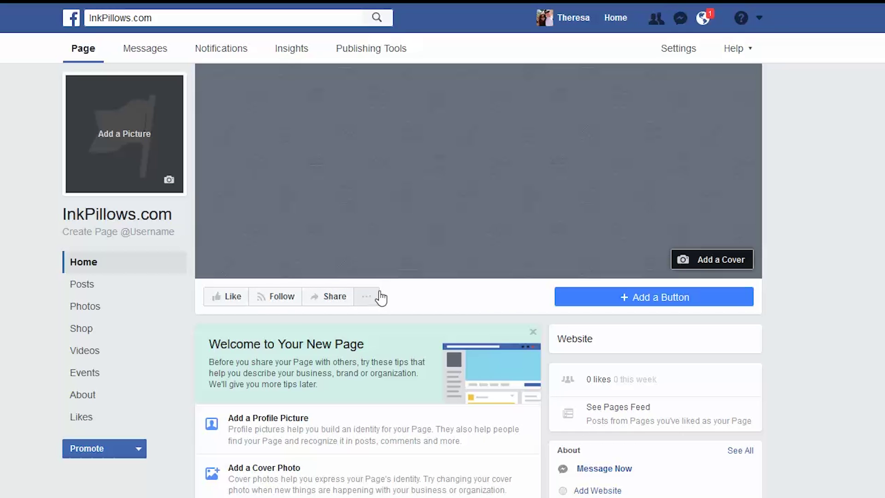
{"action": "scroll", "coordinate": [381, 299], "scroll_direction": "down", "scroll_amount": 3}
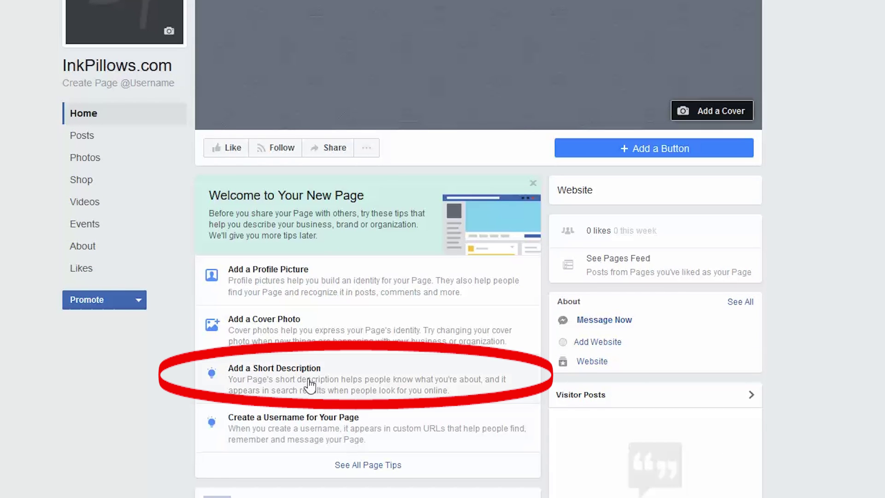
{"action": "left_click", "coordinate": [308, 379]}
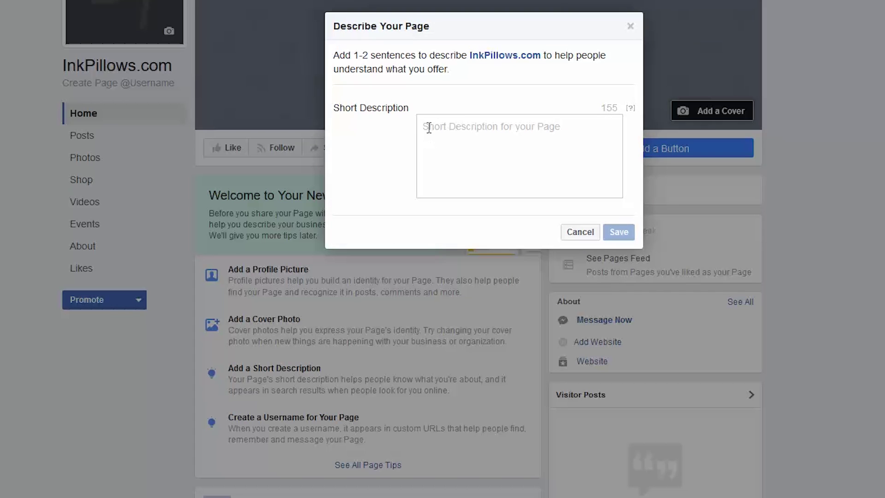
{"action": "type", "text": "Personalized pillows or custom pillows with an option to print a greeting on the back of a stylish design. A unique all-in-one gift and greeting card."}
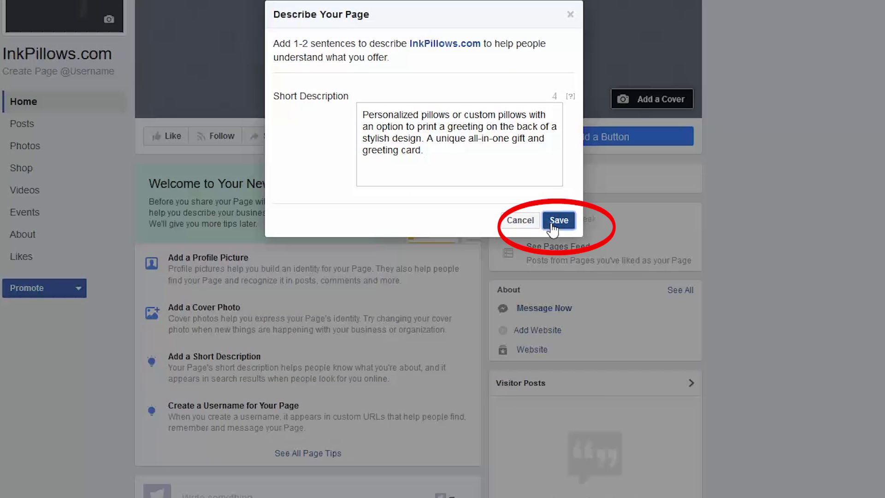
{"action": "left_click", "coordinate": [557, 222]}
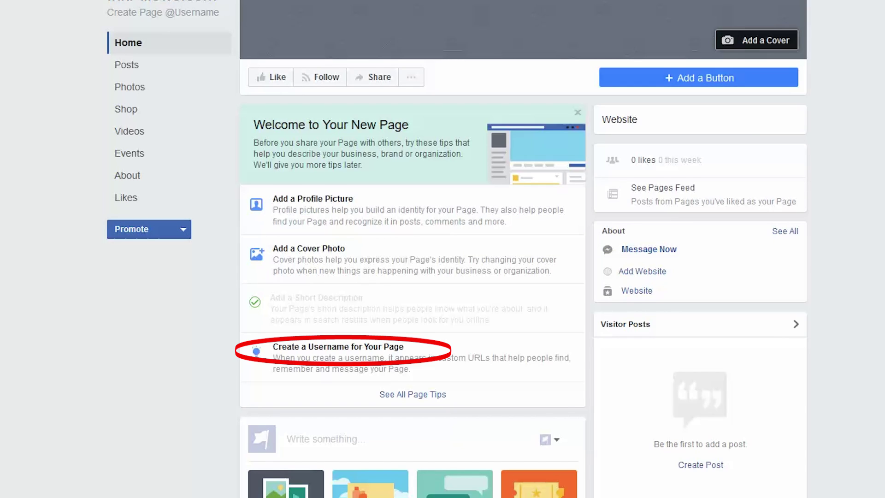
- Start creating a username for the page and enter inkpillows
{"action": "left_click", "coordinate": [420, 367]}
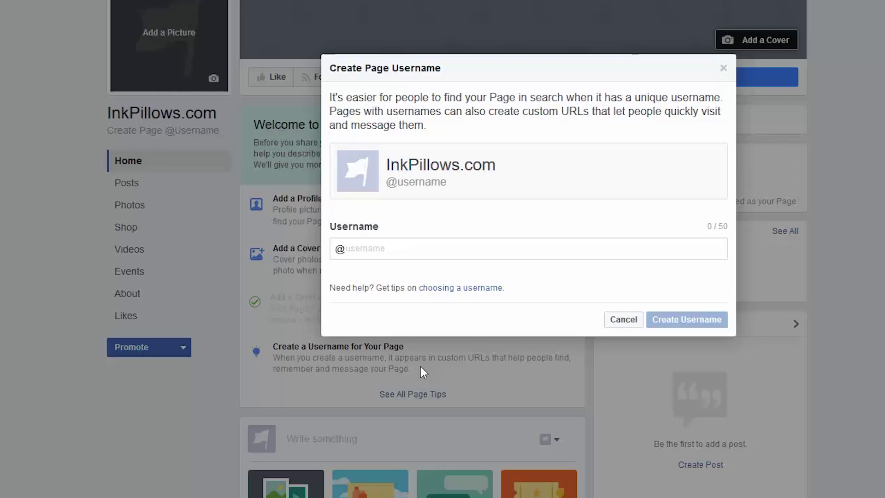
{"action": "left_click", "coordinate": [441, 253]}
{"action": "type", "text": "inkpillows"}
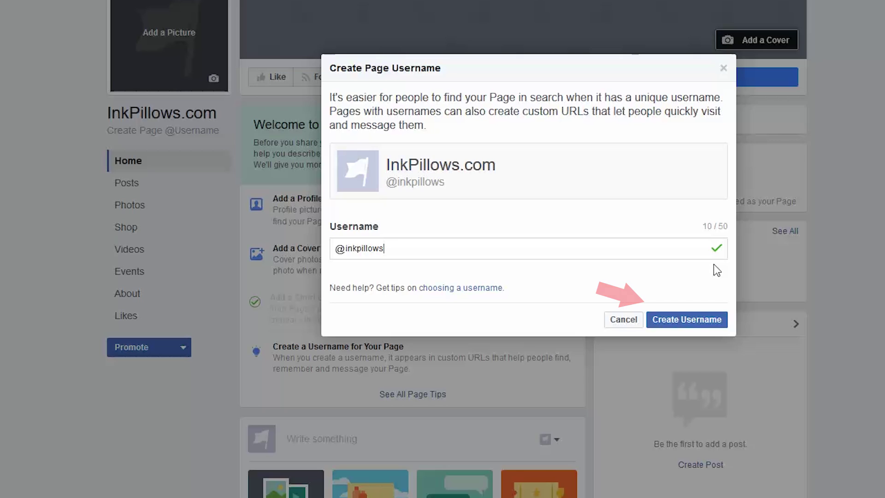
- Try ibrandyourbusiness as the page username to test its availability
{"action": "key", "text": "ctrl+a"}
{"action": "type", "text": "ibrandyourbusiness"}
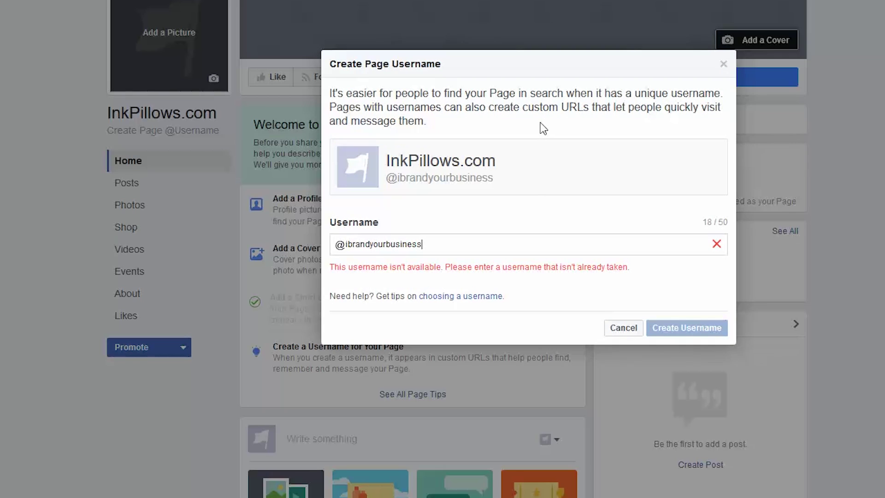
{"action": "left_click_drag", "start_coordinate": [332, 269], "coordinate": [638, 262]}
{"action": "left_click_drag", "start_coordinate": [454, 244], "coordinate": [346, 244]}
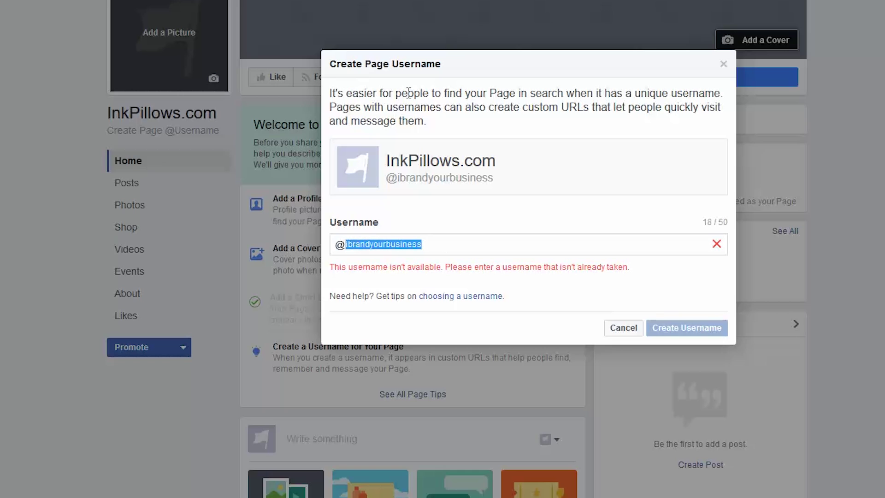
- Create the page username inkpillows, read the page and messaging addresses, and close the confirmation
{"action": "type", "text": "ink"}
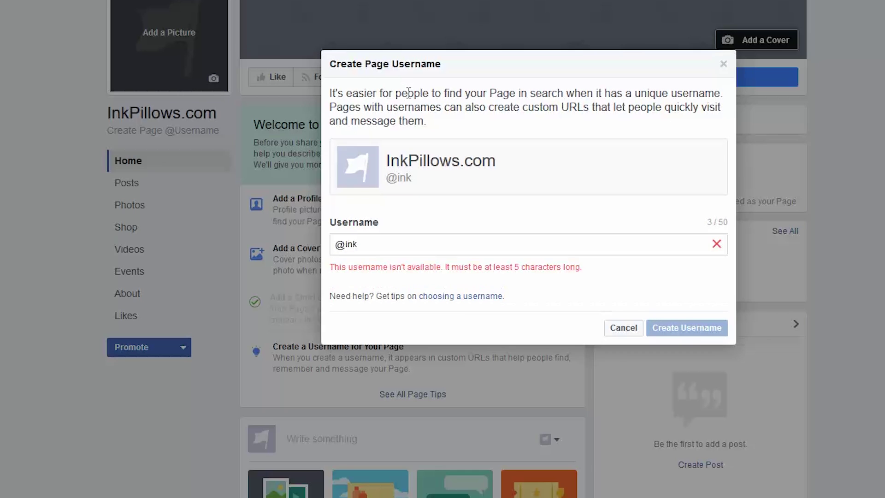
{"action": "type", "text": "pillows"}
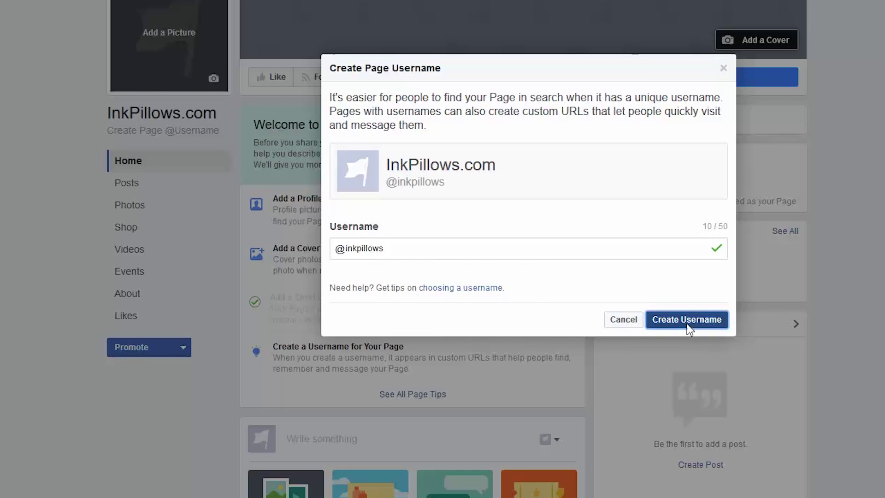
{"action": "left_click", "coordinate": [687, 322]}
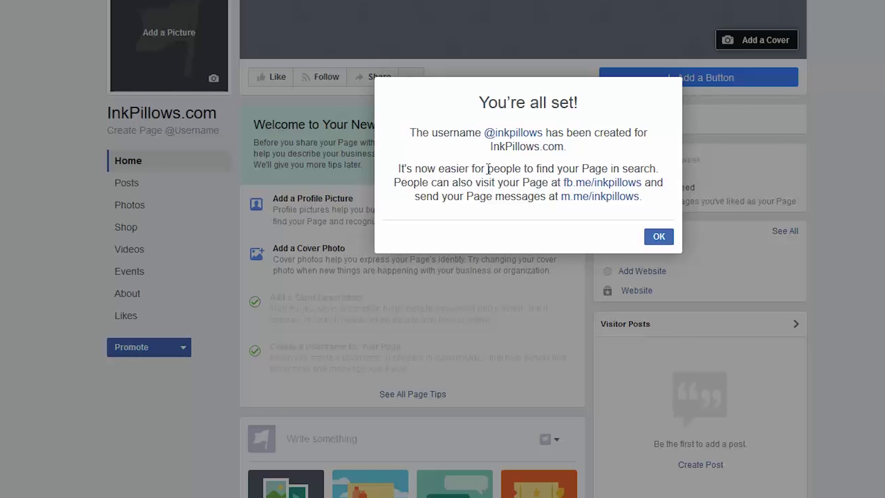
{"action": "left_click_drag", "start_coordinate": [395, 184], "coordinate": [518, 183]}
{"action": "left_click_drag", "start_coordinate": [584, 187], "coordinate": [669, 200]}
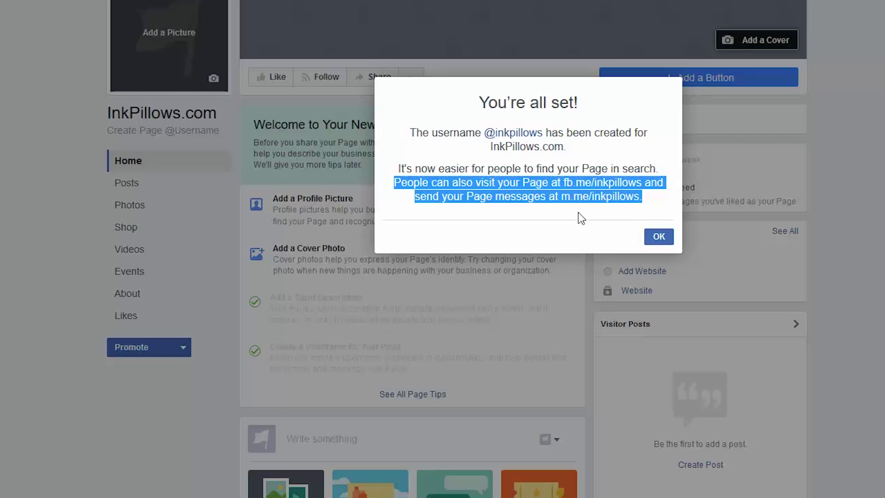
{"action": "left_click", "coordinate": [656, 237]}
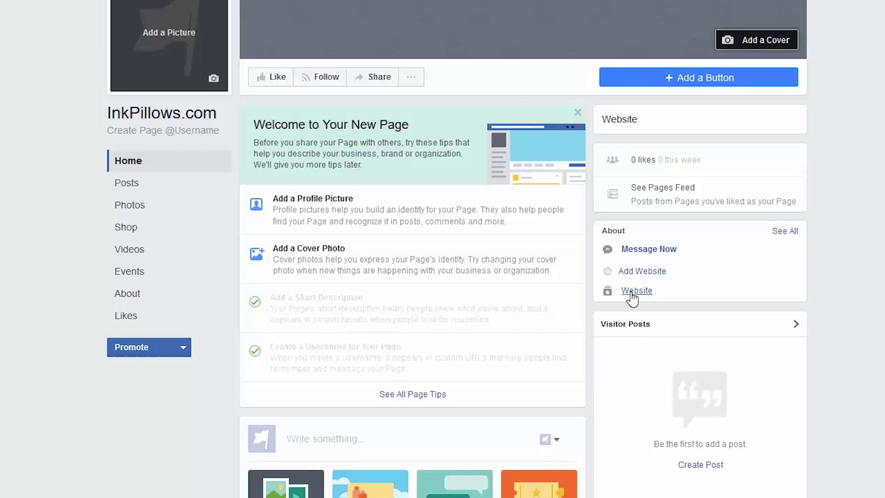
{"action": "left_click", "coordinate": [633, 274]}
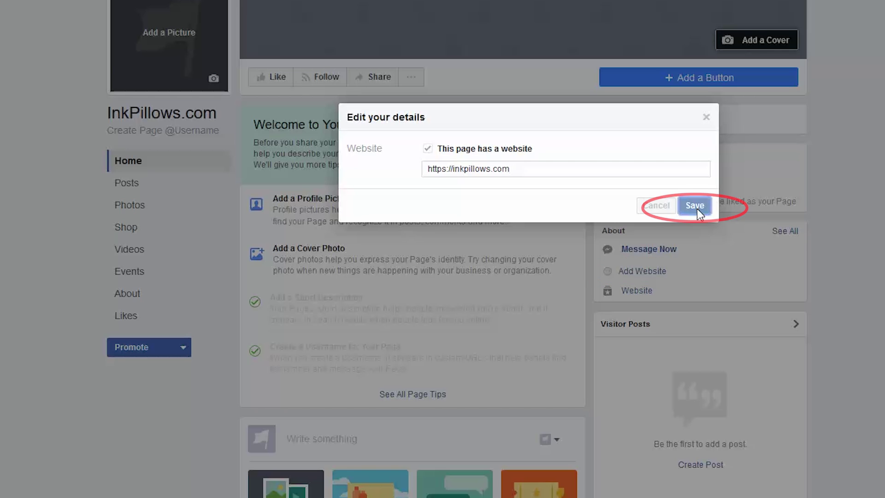
{"action": "left_click", "coordinate": [697, 208]}
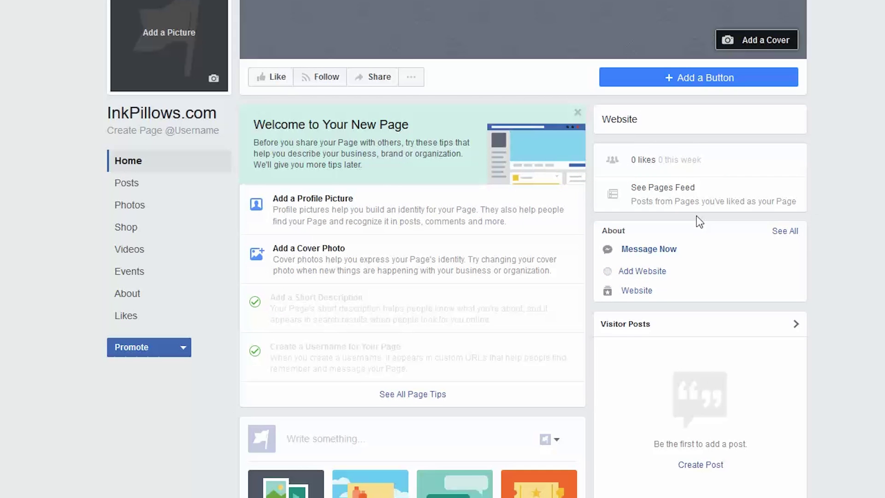
- Look through all the page tips and follow the one for adding a page admin
{"action": "left_click", "coordinate": [402, 400]}
{"action": "scroll", "coordinate": [444, 287], "scroll_direction": "down", "scroll_amount": 4}
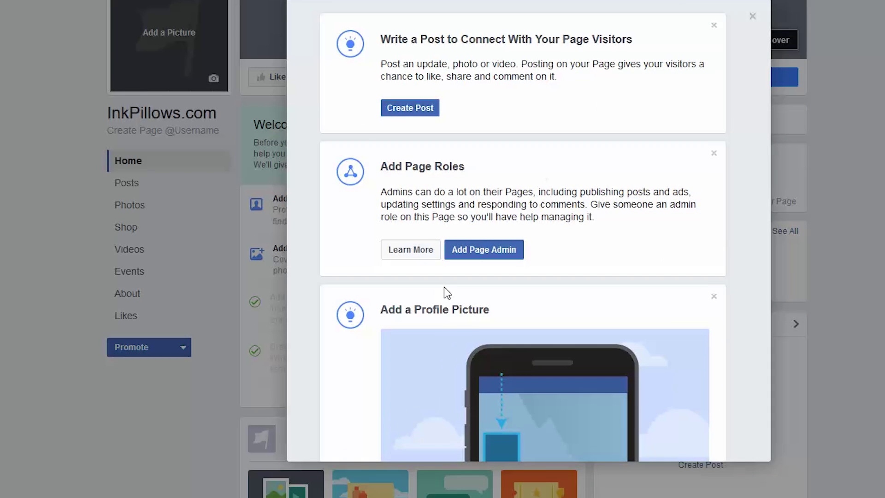
{"action": "scroll", "coordinate": [444, 287], "scroll_direction": "down", "scroll_amount": 5}
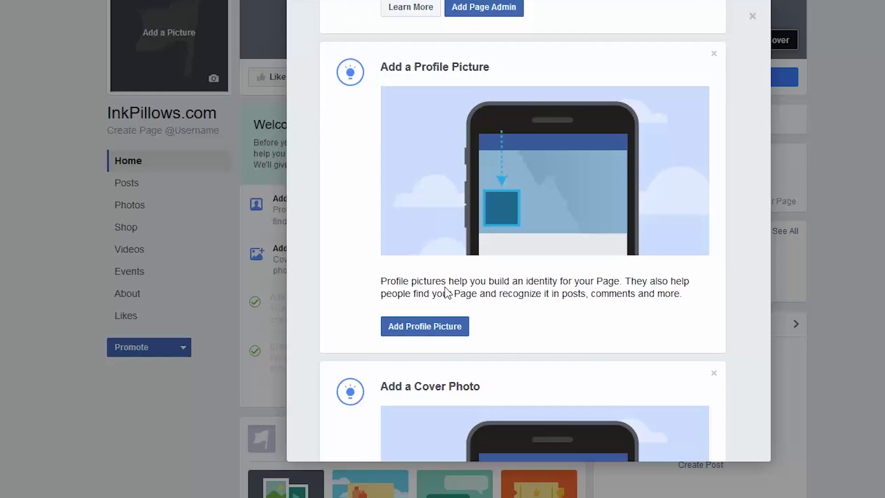
{"action": "scroll", "coordinate": [447, 292], "scroll_direction": "down", "scroll_amount": 7}
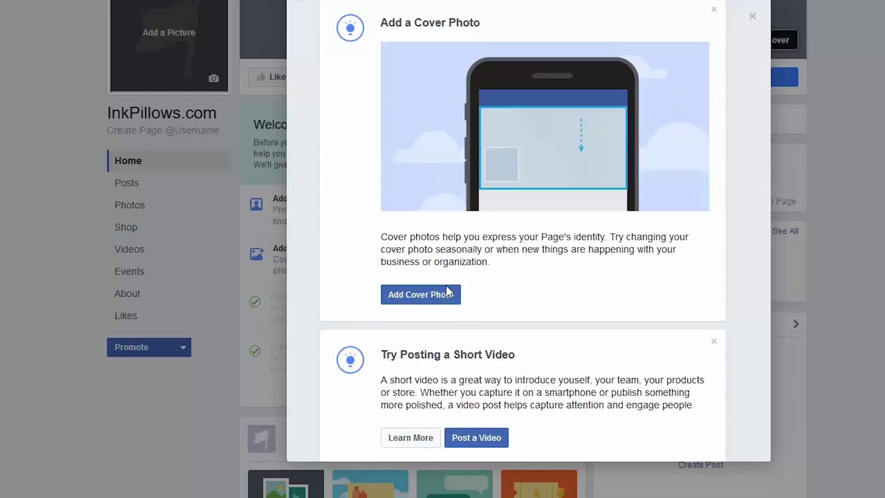
{"action": "scroll", "coordinate": [443, 291], "scroll_direction": "up", "scroll_amount": 15}
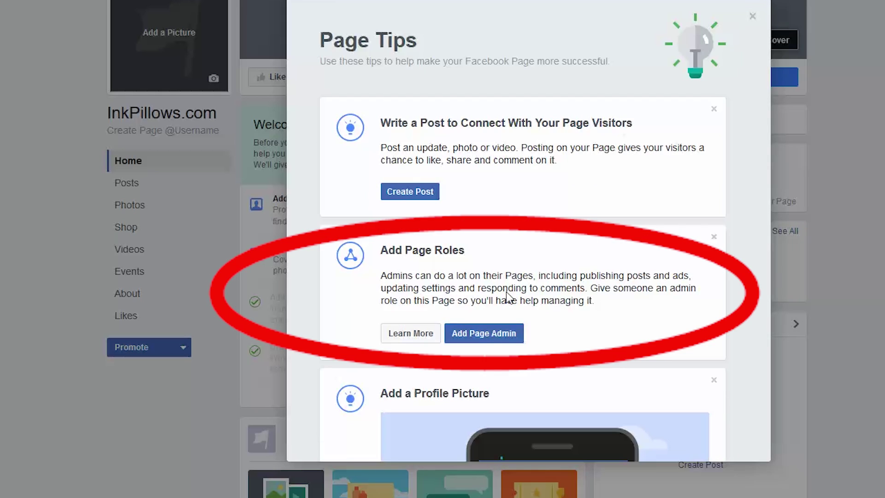
{"action": "left_click", "coordinate": [482, 337]}
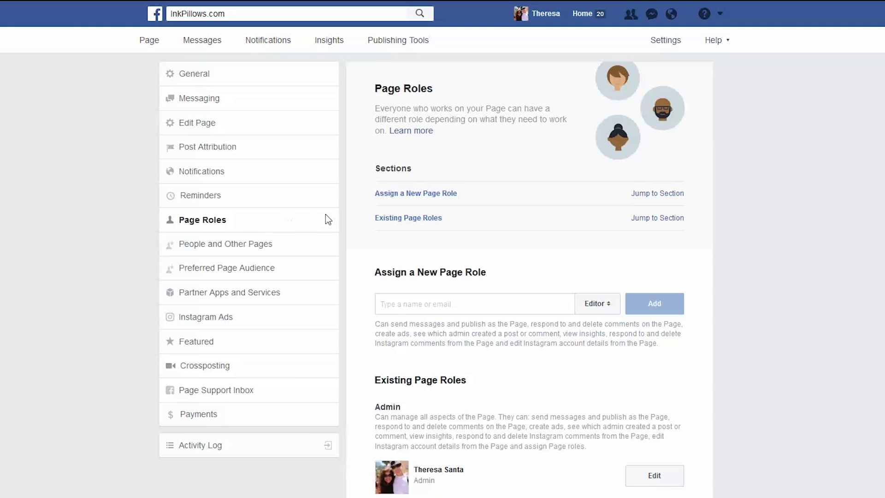
- Find the new team member by name for a page role and set the role to Admin
{"action": "left_click", "coordinate": [453, 307]}
{"action": "type", "text": "Sergio"}
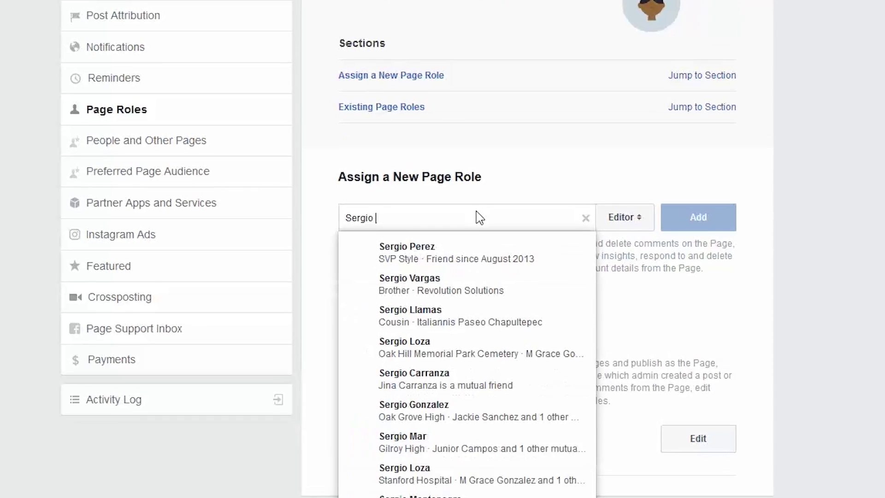
{"action": "left_click", "coordinate": [382, 267]}
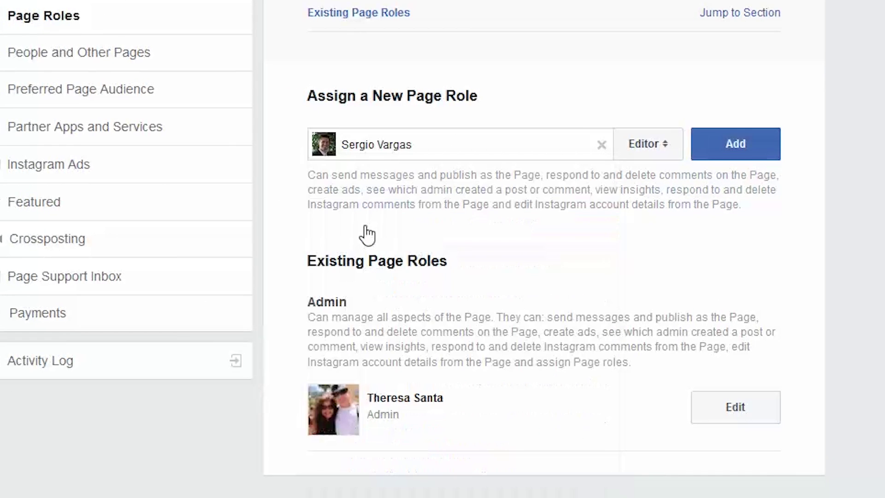
{"action": "left_click", "coordinate": [669, 152]}
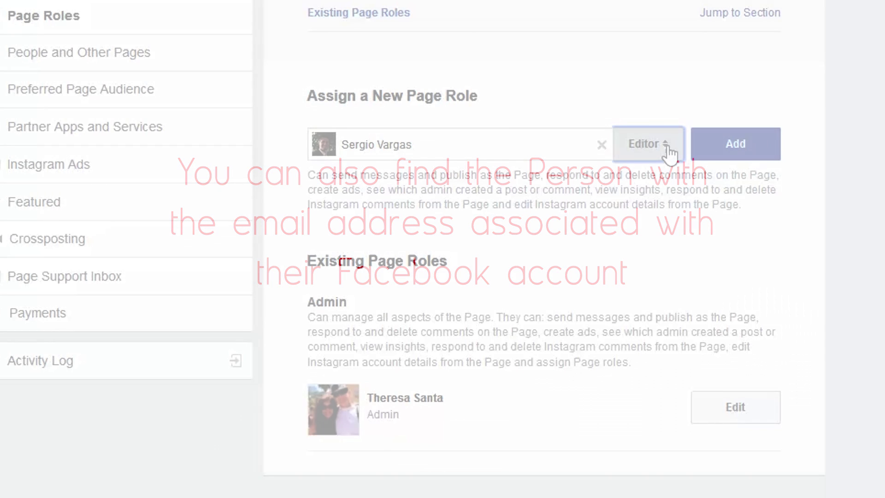
{"action": "left_click", "coordinate": [670, 151]}
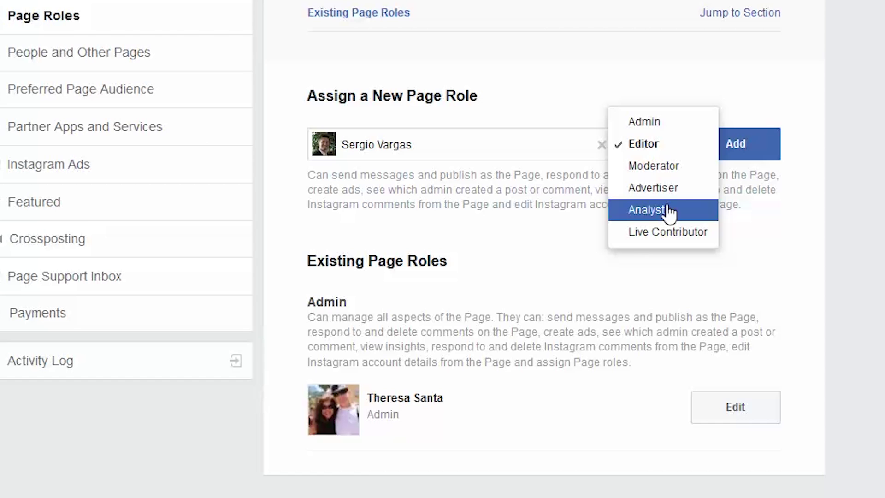
{"action": "left_click", "coordinate": [663, 131]}
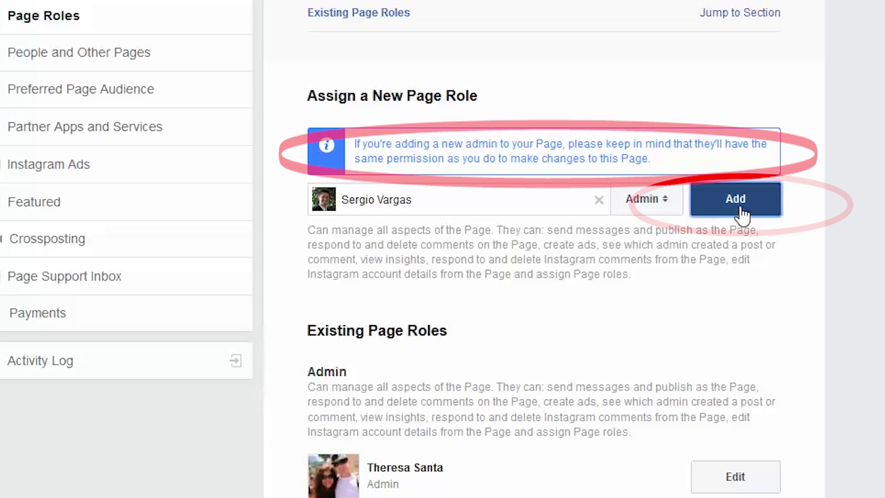
- Add the selected person as page admin and confirm by entering the account password
{"action": "left_click", "coordinate": [729, 200]}
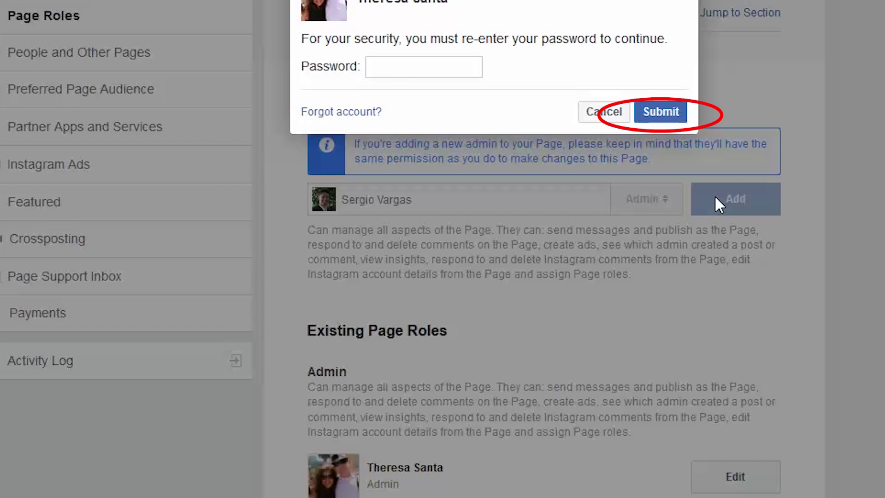
{"action": "type", "text": "•••••••••••"}
{"action": "left_click", "coordinate": [655, 112]}
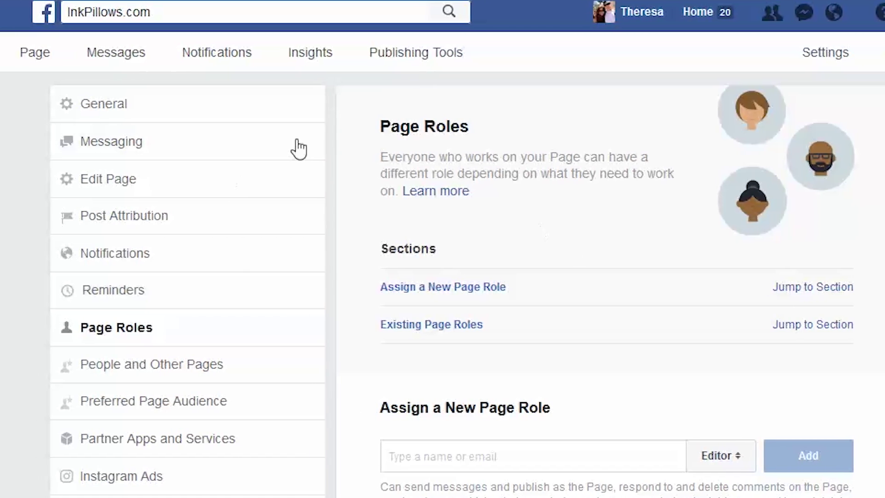
- Return to the page, like it, and set its following options to See First with notifications on for events and suggested live videos
{"action": "left_click", "coordinate": [51, 65]}
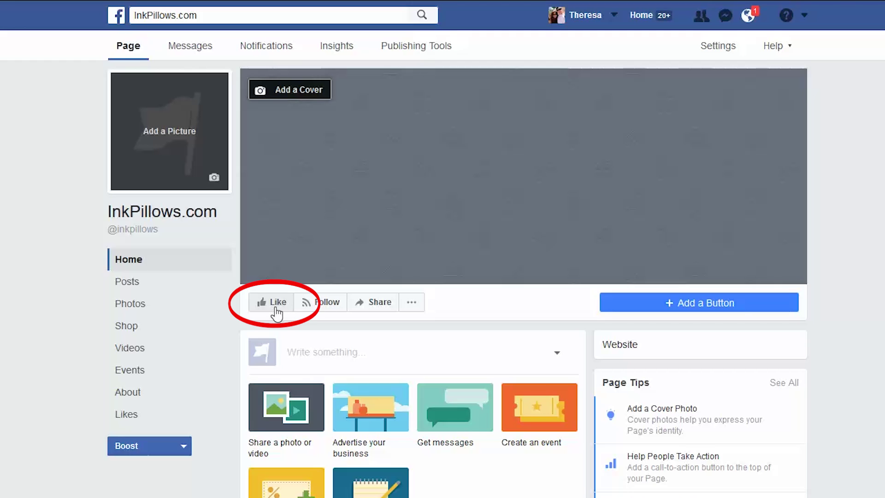
{"action": "left_click", "coordinate": [276, 304]}
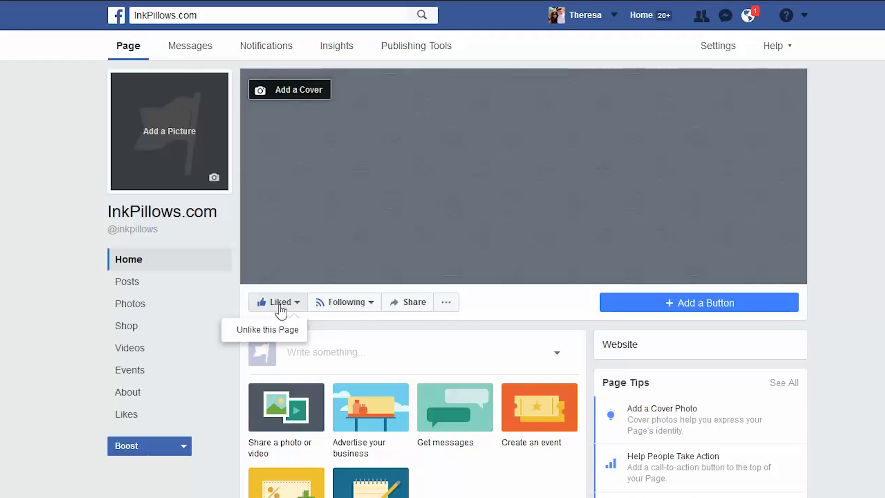
{"action": "mouse_move", "coordinate": [360, 316]}
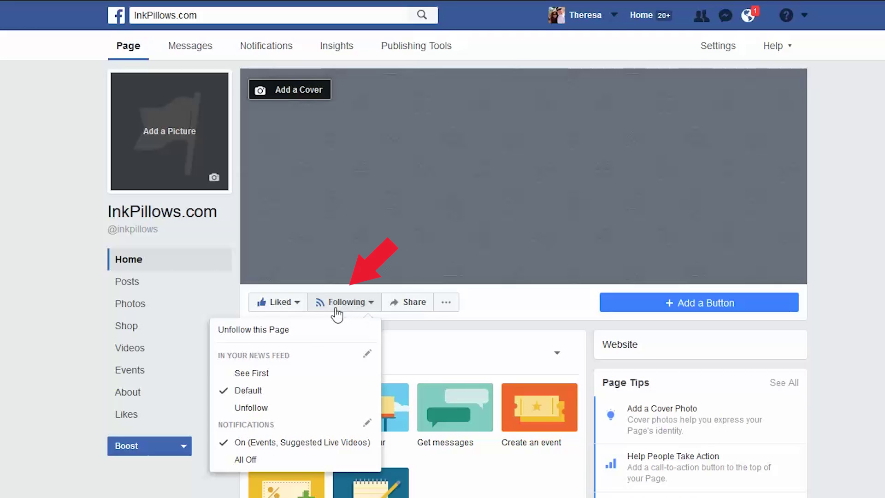
{"action": "left_click", "coordinate": [272, 378]}
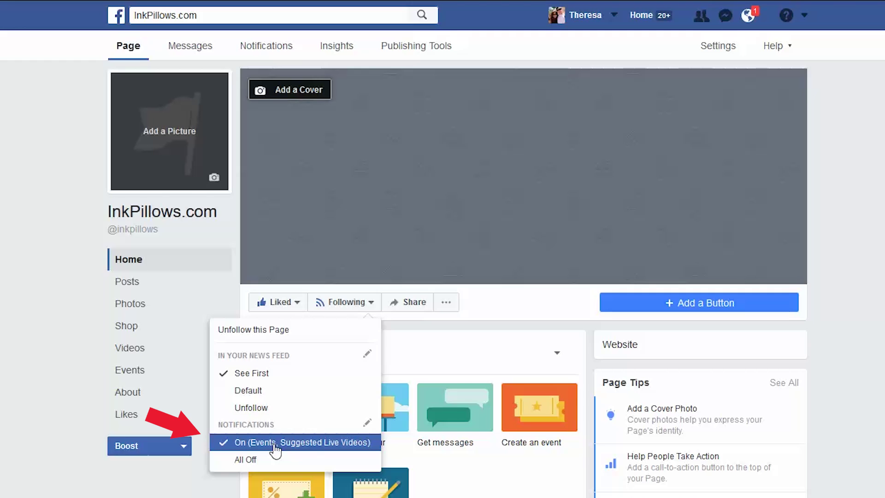
{"action": "left_click", "coordinate": [301, 443]}
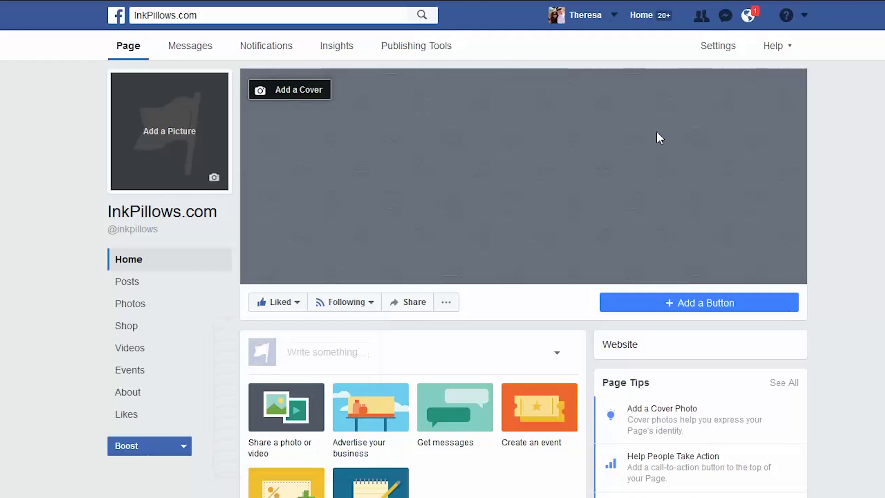
- Open the page's general settings and examine the Visitor Posts options, including the explanation of reviewing posts by other people
{"action": "left_click", "coordinate": [728, 48]}
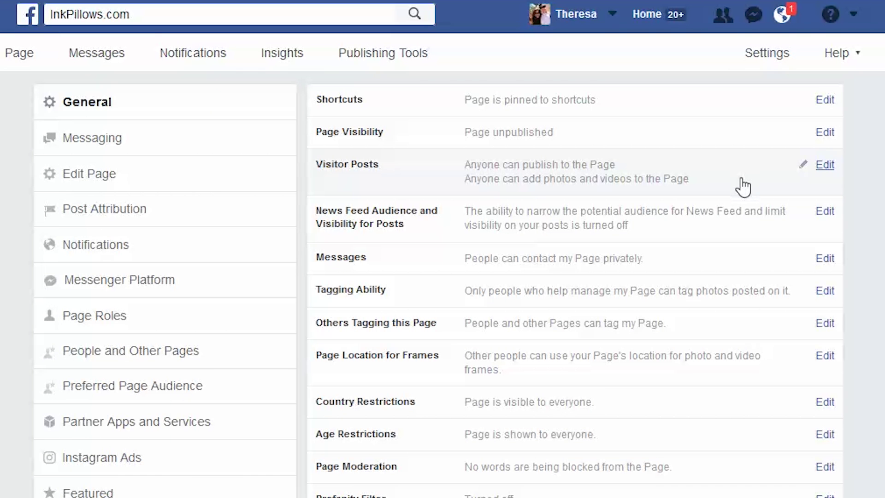
{"action": "left_click", "coordinate": [833, 168]}
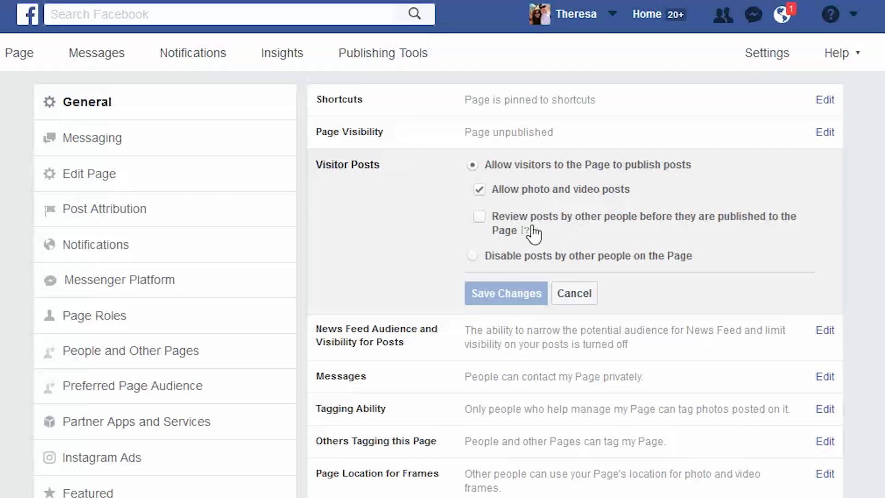
{"action": "mouse_move", "coordinate": [528, 231]}
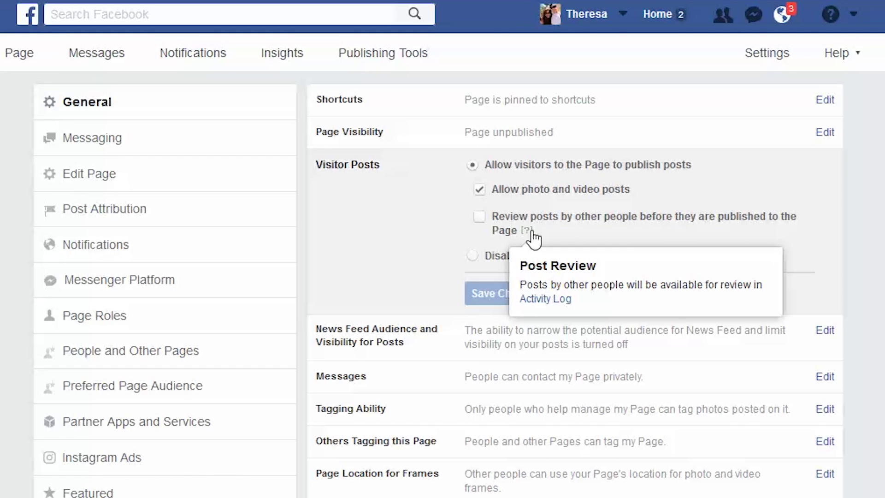
- Return to the page, upload FacebookCover.png as its cover photo and save it
{"action": "left_click", "coordinate": [16, 61]}
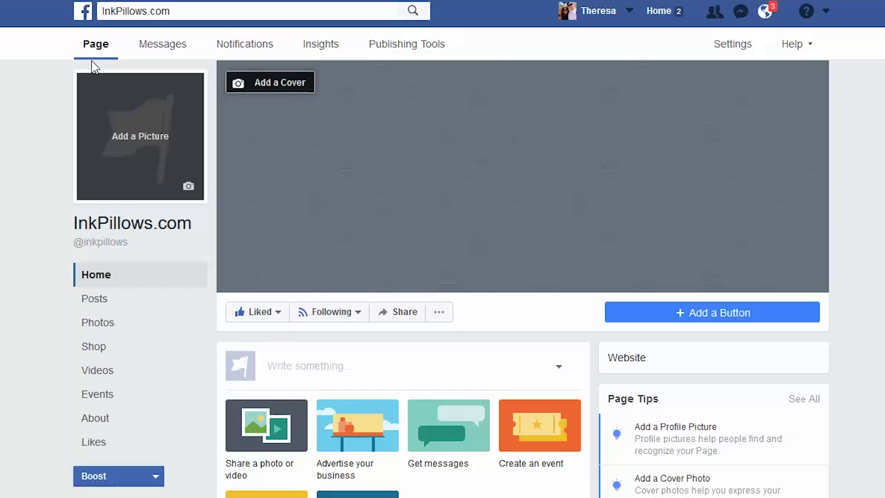
{"action": "left_click", "coordinate": [279, 84]}
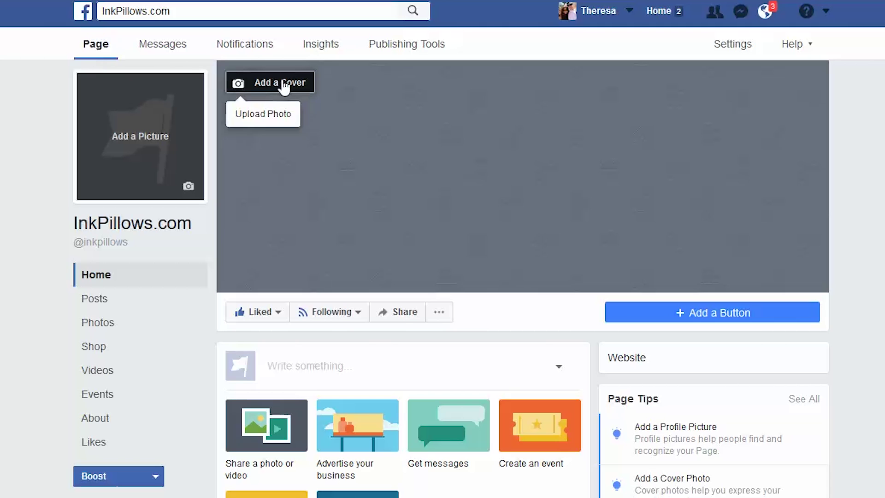
{"action": "left_click", "coordinate": [259, 114]}
{"action": "type", "text": "FacebookCover.png"}
{"action": "key", "text": "Return"}
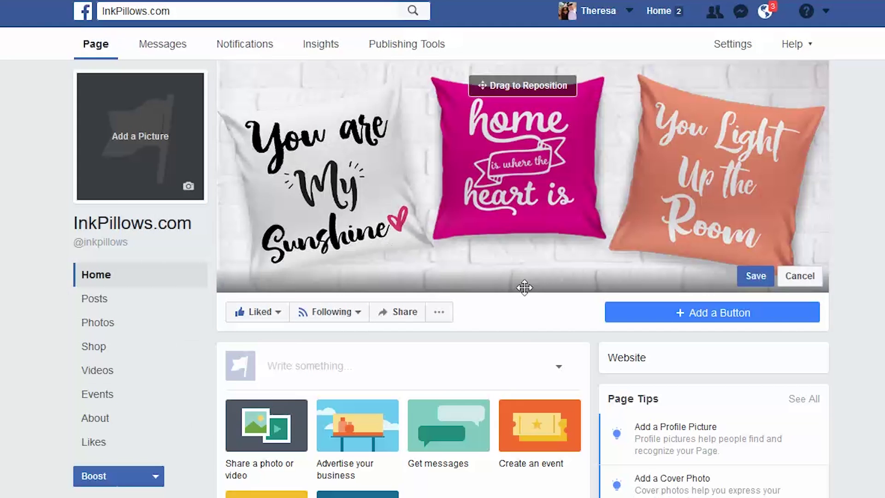
{"action": "left_click", "coordinate": [756, 277]}
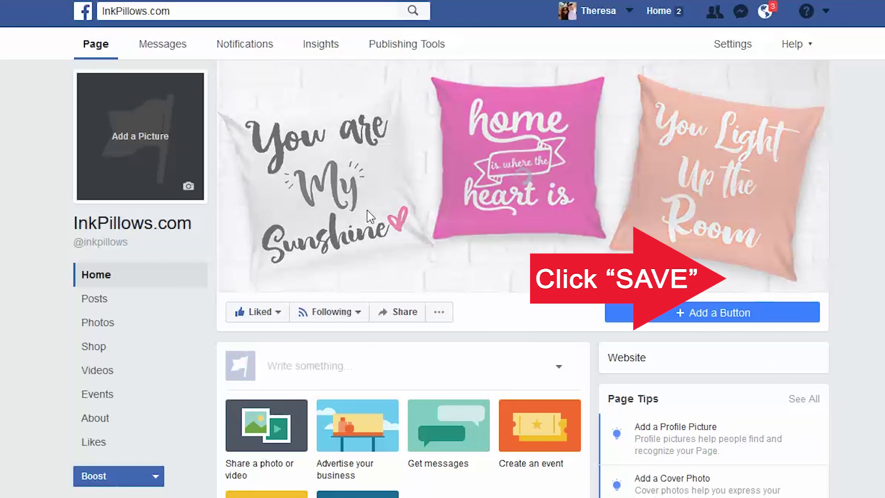
- Upload the InkPillows.com logo image as the page's profile picture, zoom it out to fit the whole image and save it
{"action": "left_click", "coordinate": [164, 174]}
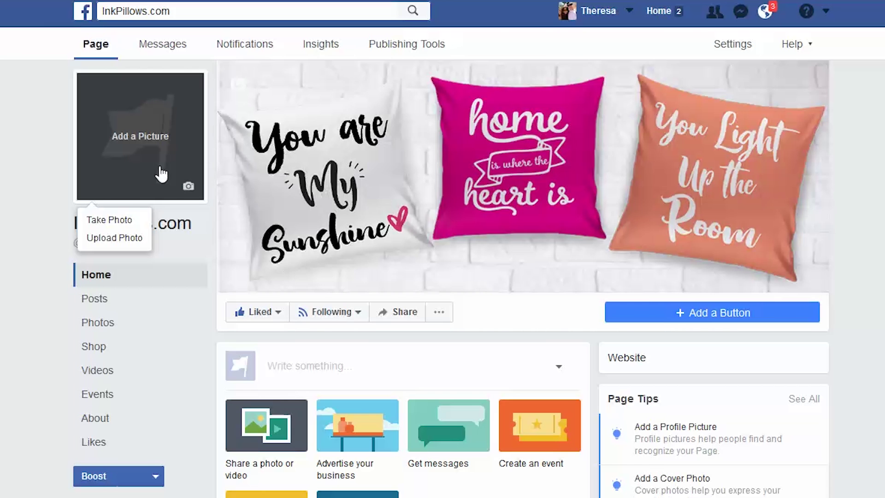
{"action": "left_click", "coordinate": [114, 238]}
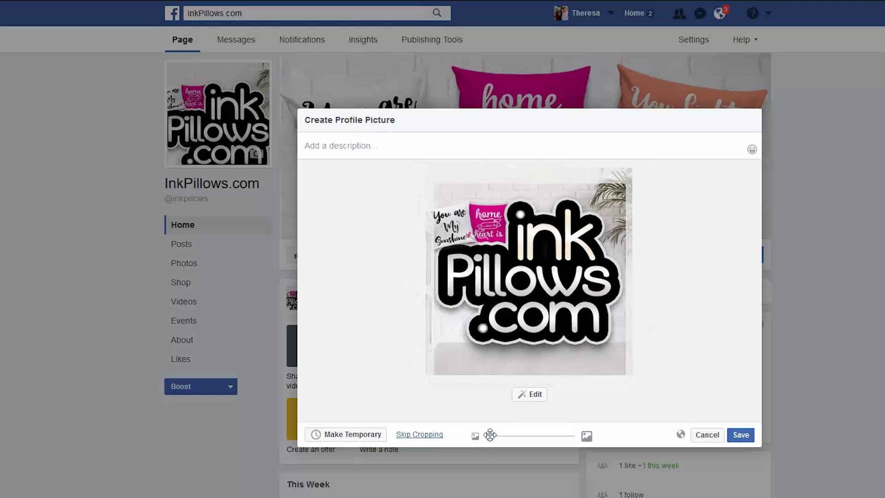
{"action": "left_click_drag", "start_coordinate": [492, 435], "coordinate": [482, 436]}
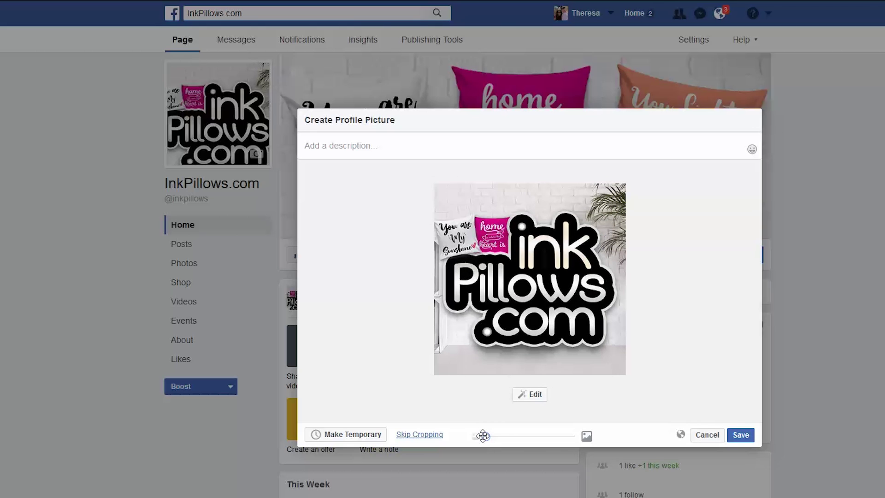
{"action": "left_click", "coordinate": [739, 435]}
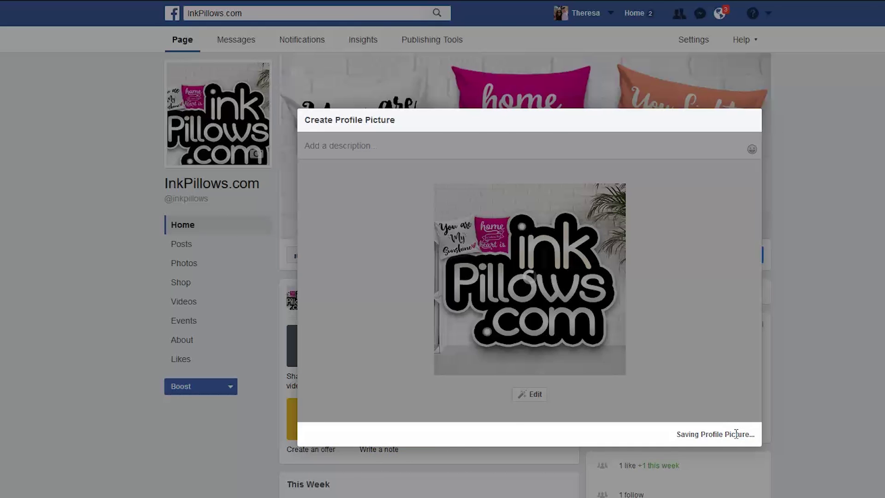
- Review the whole page with its new cover photo and profile picture, including the posts and photos sections
{"action": "scroll", "coordinate": [873, 422], "scroll_direction": "down", "scroll_amount": 2}
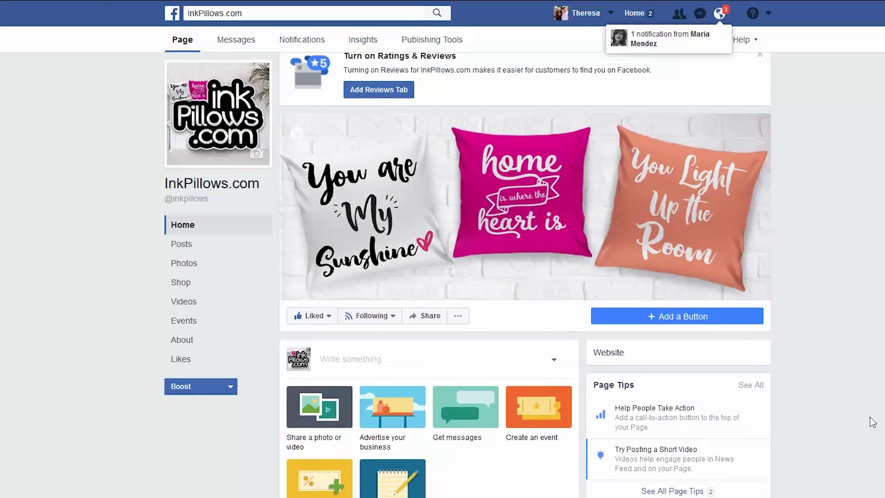
{"action": "scroll", "coordinate": [873, 422], "scroll_direction": "down", "scroll_amount": 6}
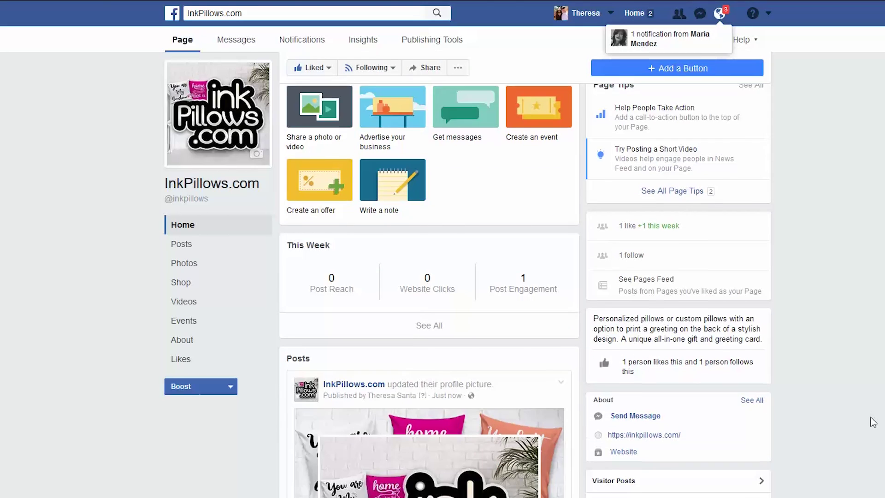
{"action": "scroll", "coordinate": [873, 423], "scroll_direction": "down", "scroll_amount": 5}
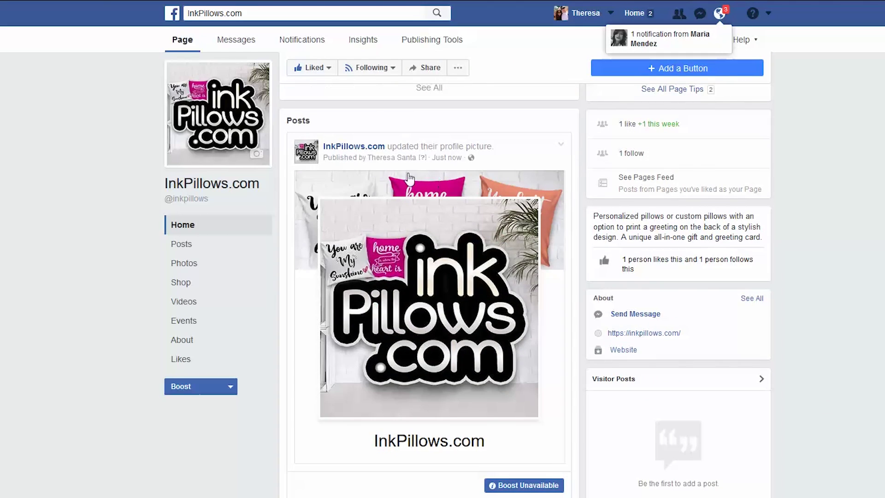
{"action": "scroll", "coordinate": [480, 355], "scroll_direction": "down", "scroll_amount": 6}
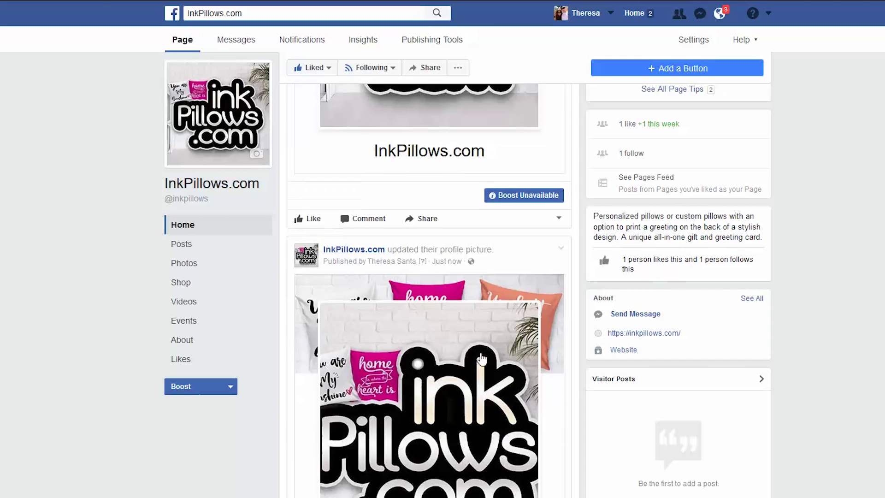
{"action": "scroll", "coordinate": [481, 358], "scroll_direction": "down", "scroll_amount": 10}
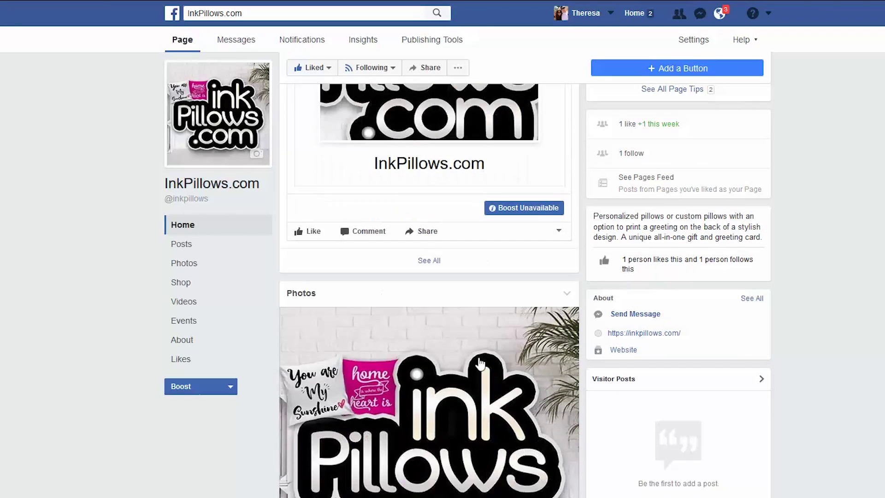
{"action": "scroll", "coordinate": [480, 365], "scroll_direction": "down", "scroll_amount": 5}
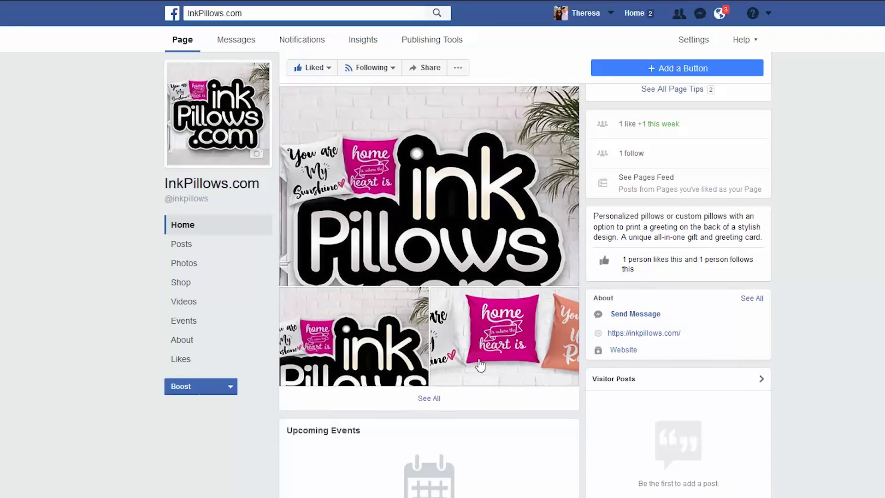
{"action": "scroll", "coordinate": [480, 364], "scroll_direction": "up", "scroll_amount": 10}
{"action": "scroll", "coordinate": [480, 365], "scroll_direction": "up", "scroll_amount": 15}
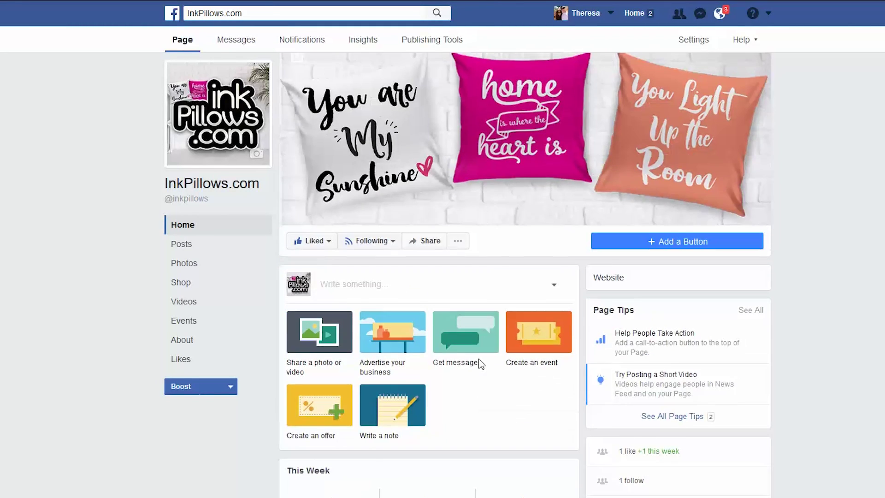
{"action": "scroll", "coordinate": [480, 364], "scroll_direction": "down", "scroll_amount": 10}
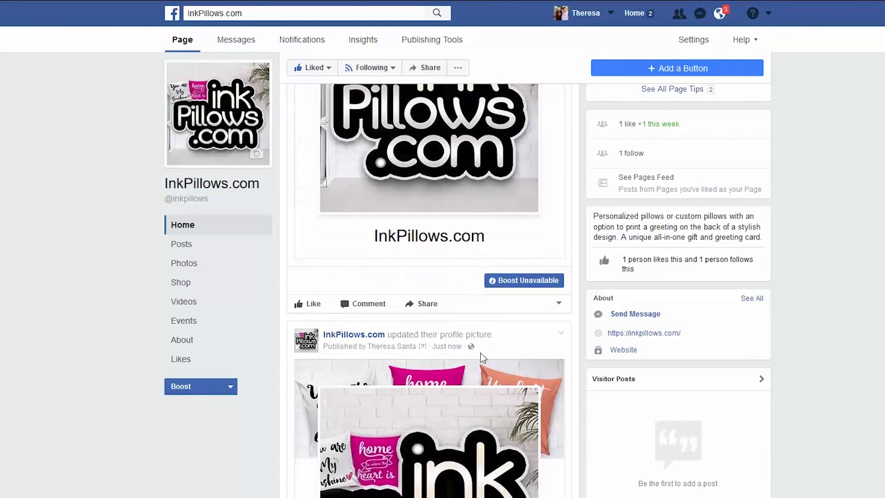
{"action": "scroll", "coordinate": [480, 353], "scroll_direction": "down", "scroll_amount": 7}
{"action": "scroll", "coordinate": [480, 363], "scroll_direction": "down", "scroll_amount": 7}
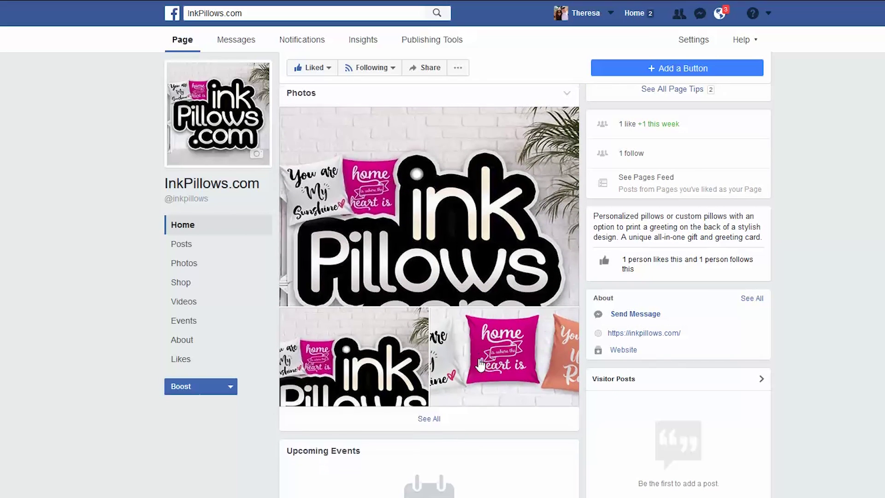
{"action": "scroll", "coordinate": [480, 364], "scroll_direction": "up", "scroll_amount": 12}
{"action": "scroll", "coordinate": [480, 364], "scroll_direction": "up", "scroll_amount": 10}
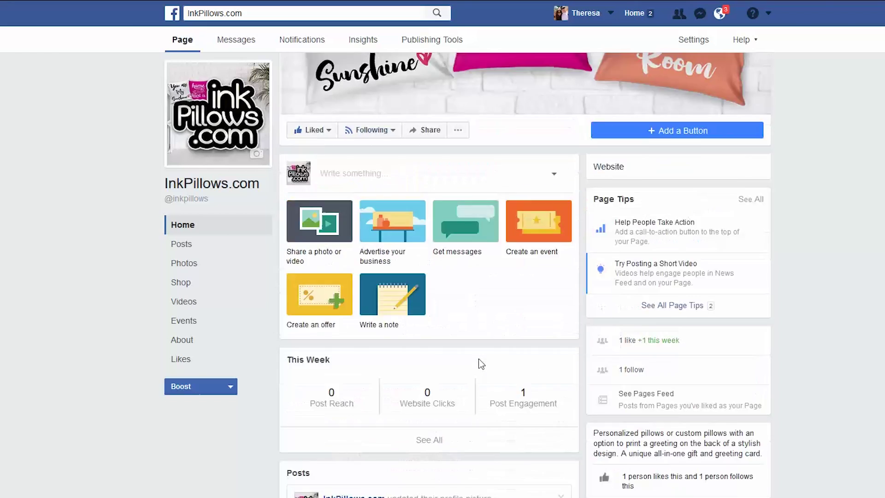
{"action": "scroll", "coordinate": [481, 364], "scroll_direction": "up", "scroll_amount": 3}
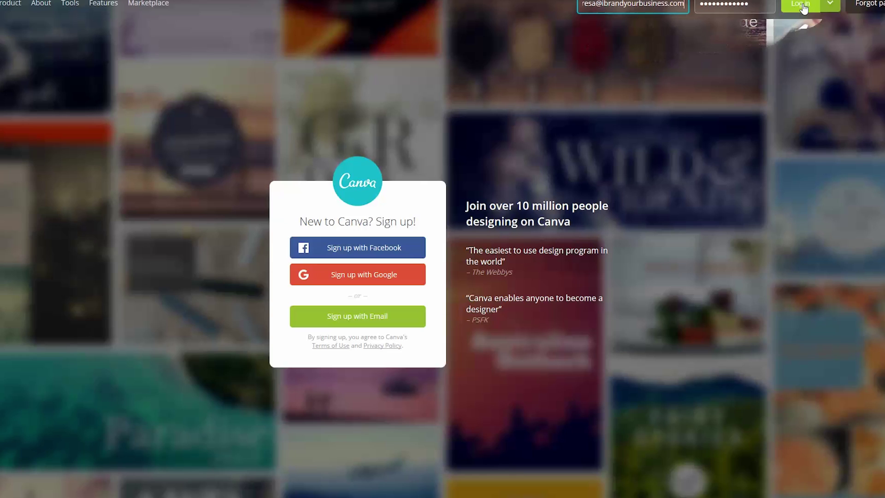
- Switch to Canva, log in and look through all design types for the Facebook Cover format
{"action": "left_click", "coordinate": [803, 7]}
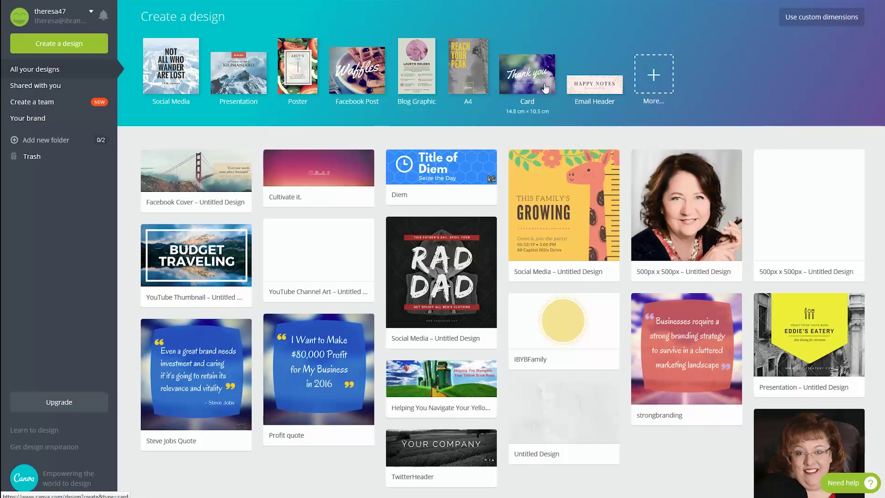
{"action": "left_click", "coordinate": [654, 78]}
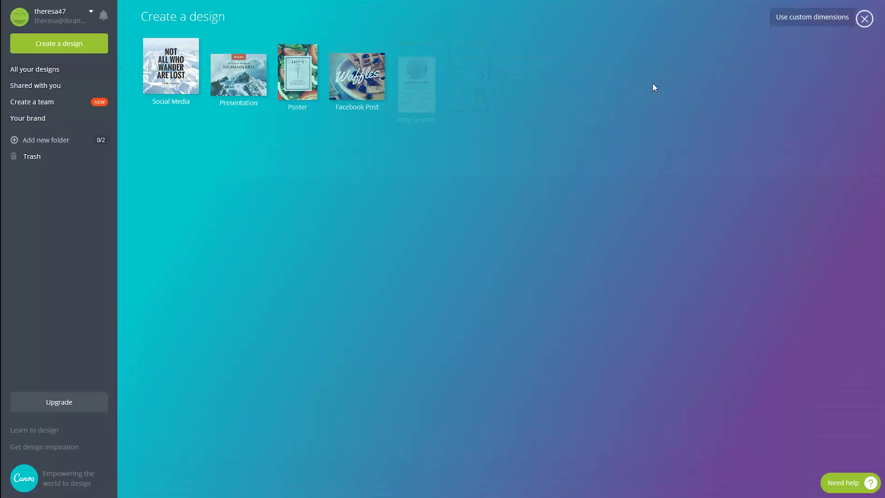
{"action": "scroll", "coordinate": [654, 88], "scroll_direction": "down", "scroll_amount": 2}
{"action": "scroll", "coordinate": [654, 88], "scroll_direction": "down", "scroll_amount": 8}
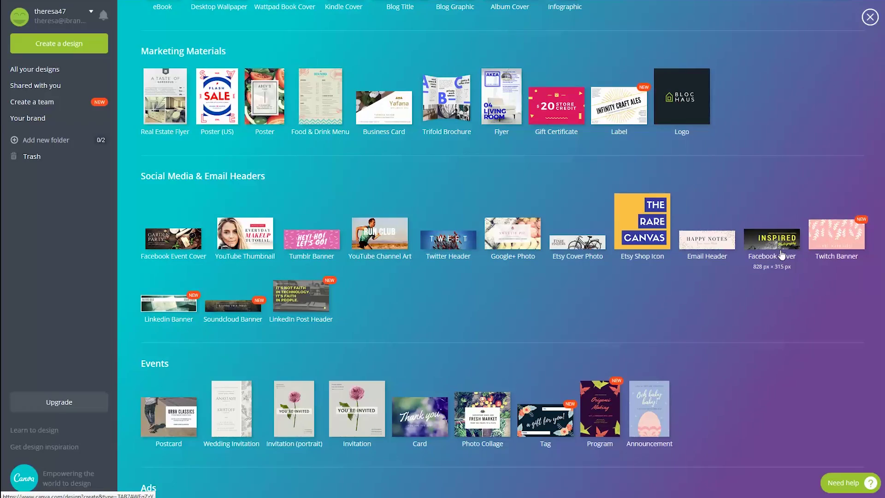
- Examine Canva's design types for a profile picture format, comparing the Facebook Cover and Social Media sizes
{"action": "scroll", "coordinate": [782, 254], "scroll_direction": "up", "scroll_amount": 9}
{"action": "scroll", "coordinate": [781, 249], "scroll_direction": "up", "scroll_amount": 2}
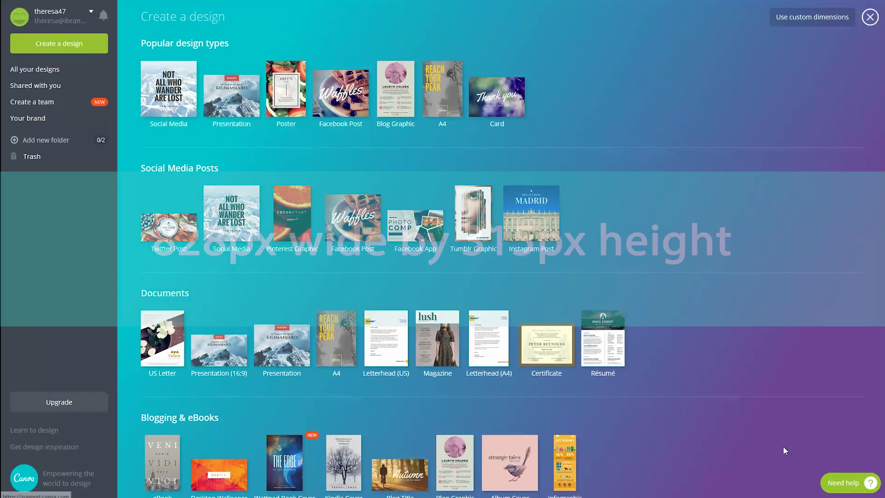
{"action": "scroll", "coordinate": [784, 446], "scroll_direction": "down", "scroll_amount": 6}
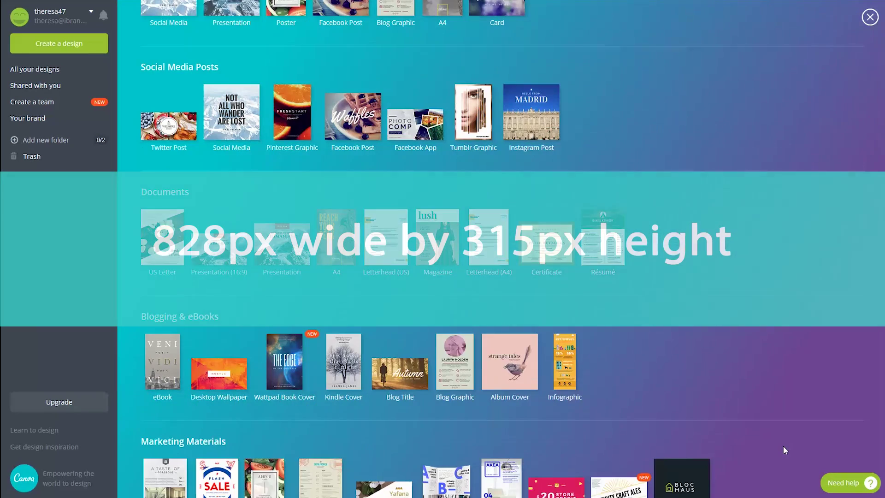
{"action": "scroll", "coordinate": [783, 446], "scroll_direction": "down", "scroll_amount": 2}
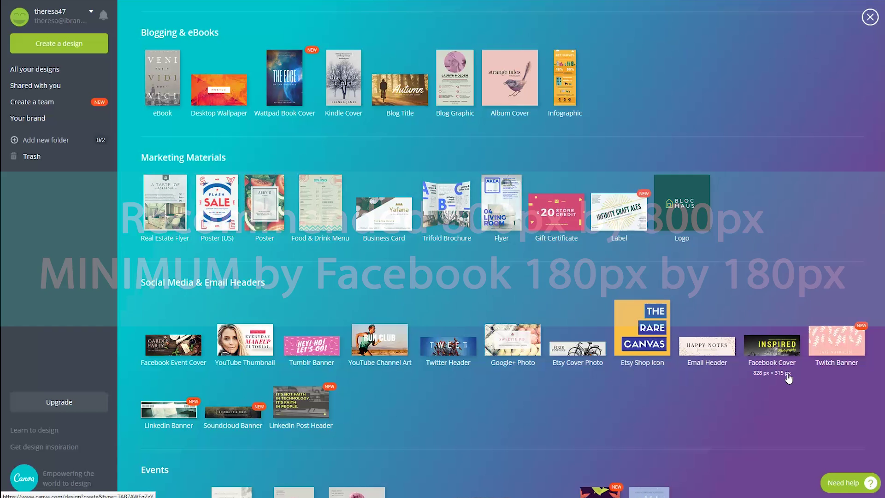
{"action": "scroll", "coordinate": [784, 379], "scroll_direction": "up", "scroll_amount": 1}
{"action": "scroll", "coordinate": [779, 378], "scroll_direction": "up", "scroll_amount": 8}
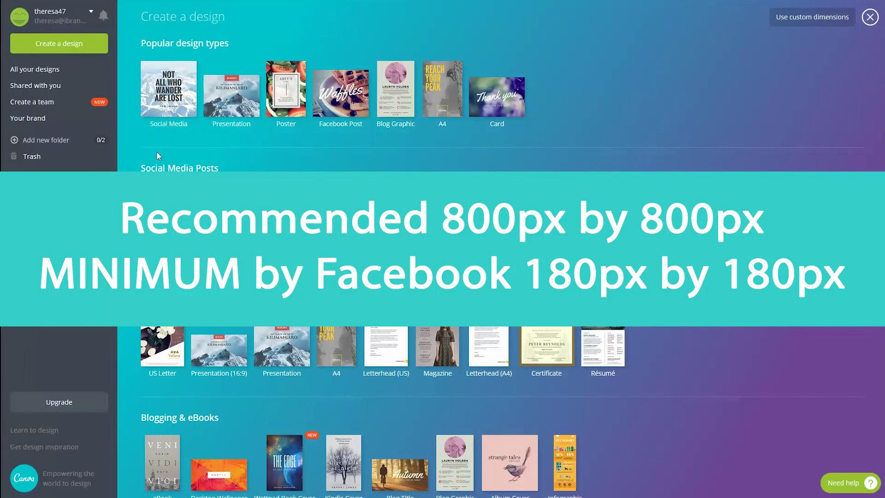
{"action": "mouse_move", "coordinate": [149, 114]}
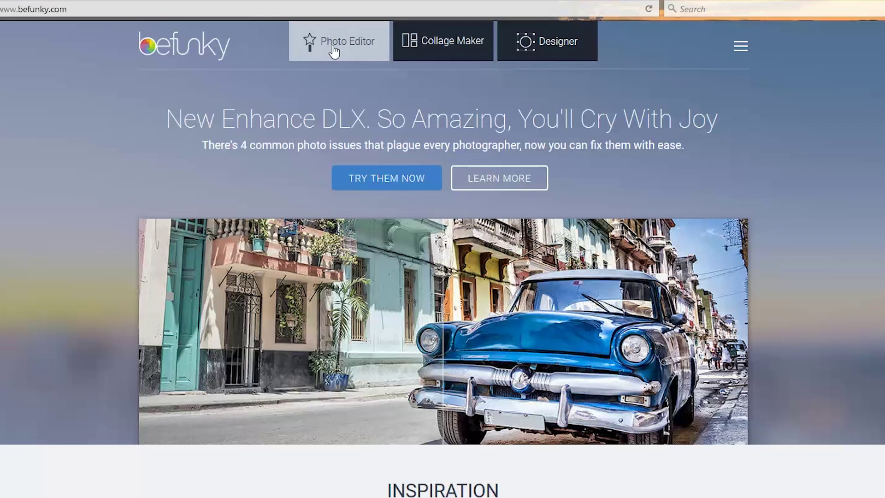
- Switch to BeFunky's Photo Editor, load the sample portrait and examine the Wrinkles touch-up tool and the saving options
{"action": "left_click", "coordinate": [333, 46]}
{"action": "left_click", "coordinate": [387, 351]}
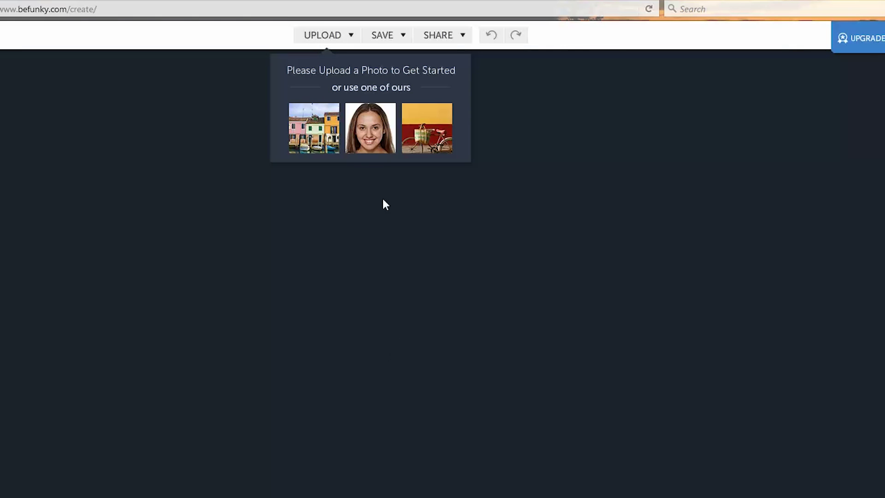
{"action": "left_click", "coordinate": [375, 134]}
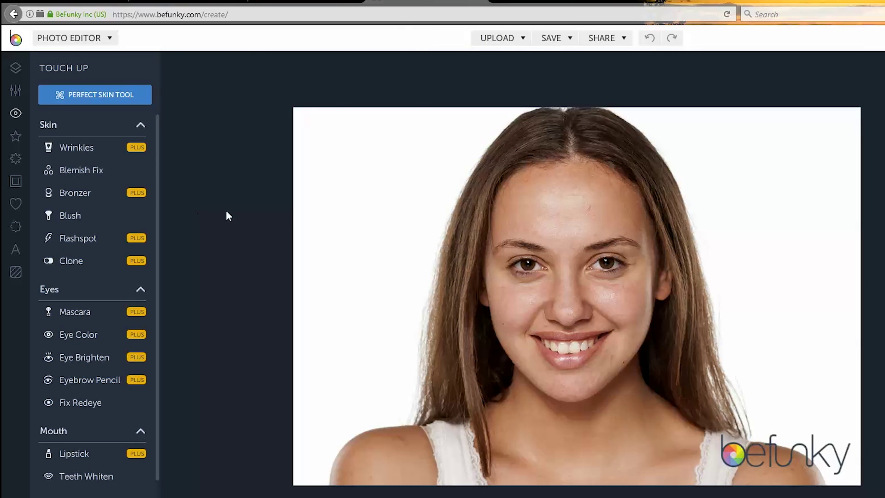
{"action": "left_click", "coordinate": [93, 150]}
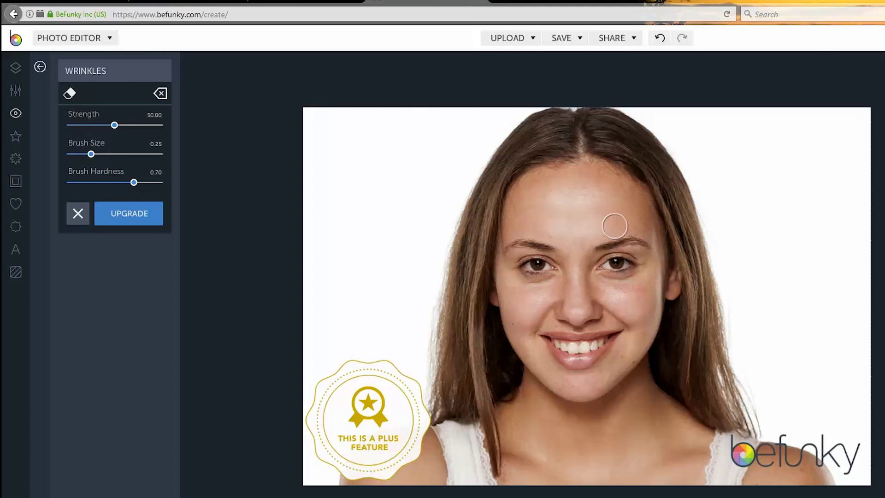
{"action": "left_click", "coordinate": [579, 43]}
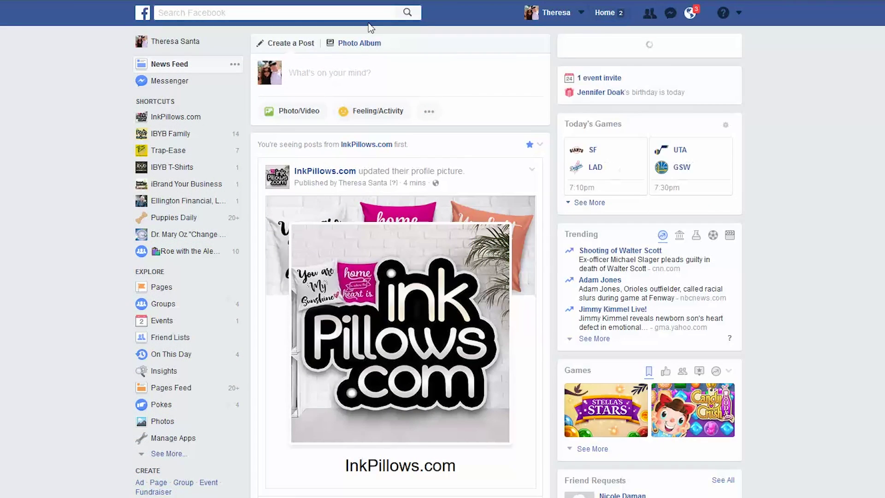
- Return to Facebook, look through the news feed, open the InkPillows.com page from the shortcuts and select its web address
{"action": "scroll", "coordinate": [197, 81], "scroll_direction": "down", "scroll_amount": 5}
{"action": "scroll", "coordinate": [196, 80], "scroll_direction": "down", "scroll_amount": 5}
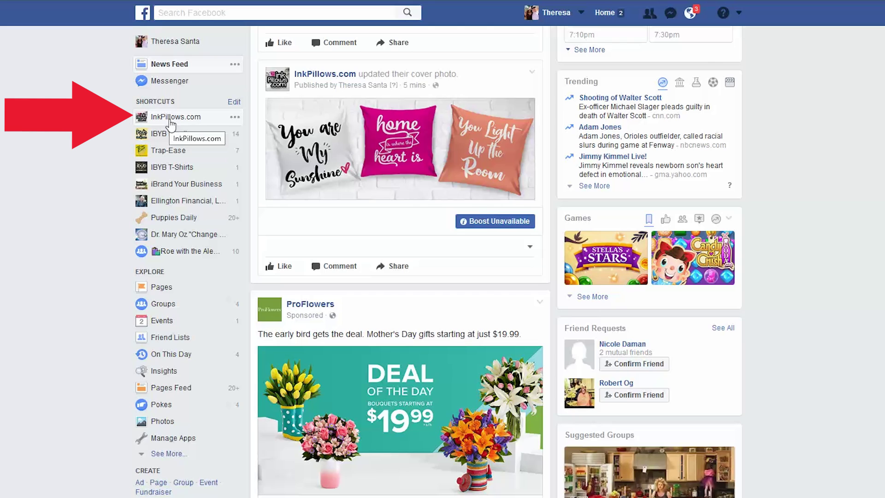
{"action": "left_click", "coordinate": [172, 122]}
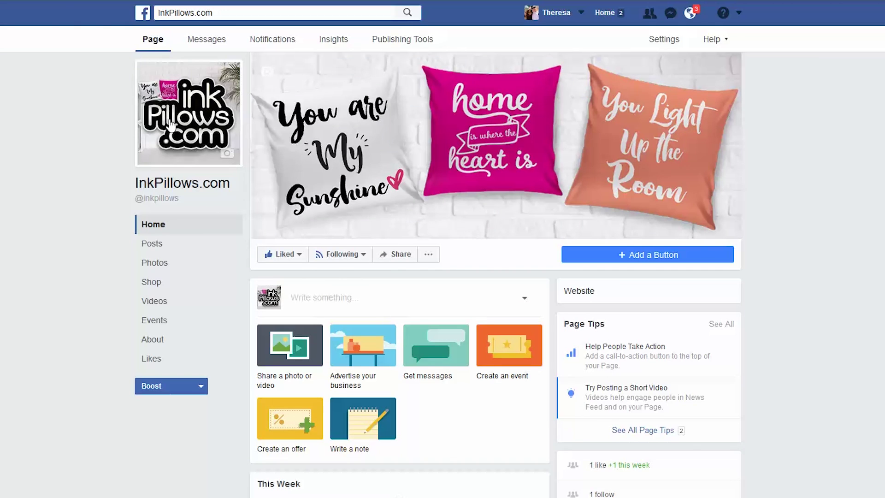
{"action": "mouse_move", "coordinate": [232, 2]}
{"action": "left_click", "coordinate": [187, 31]}
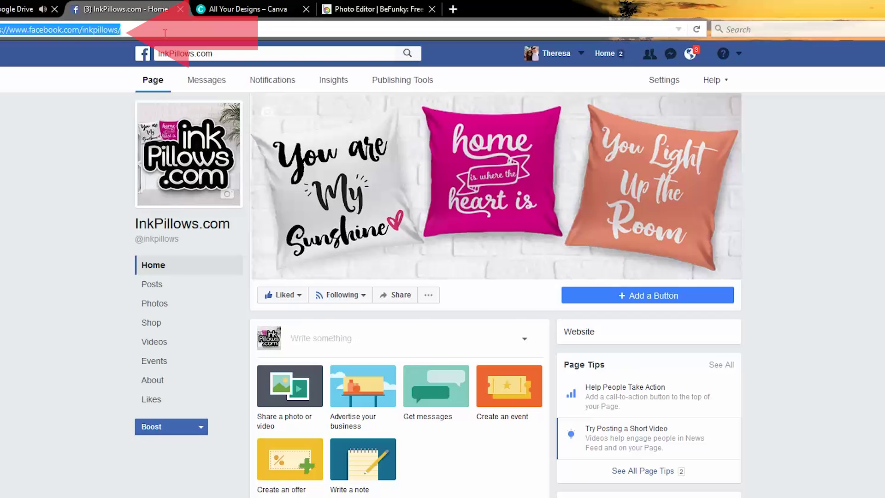
- Open the Facebook Pages Manager listing on iTunes Preview in a new tab and examine its description, screenshots and reviews
{"action": "left_click", "coordinate": [453, 9]}
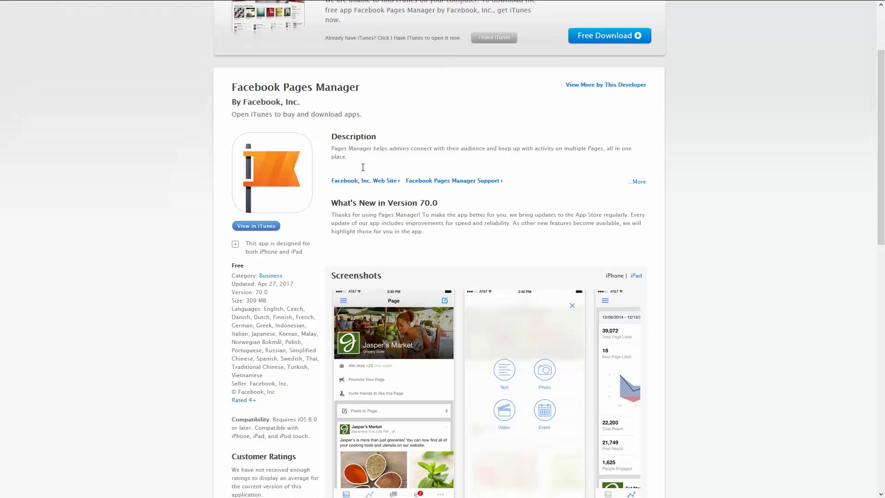
{"action": "scroll", "coordinate": [363, 167], "scroll_direction": "down", "scroll_amount": 4}
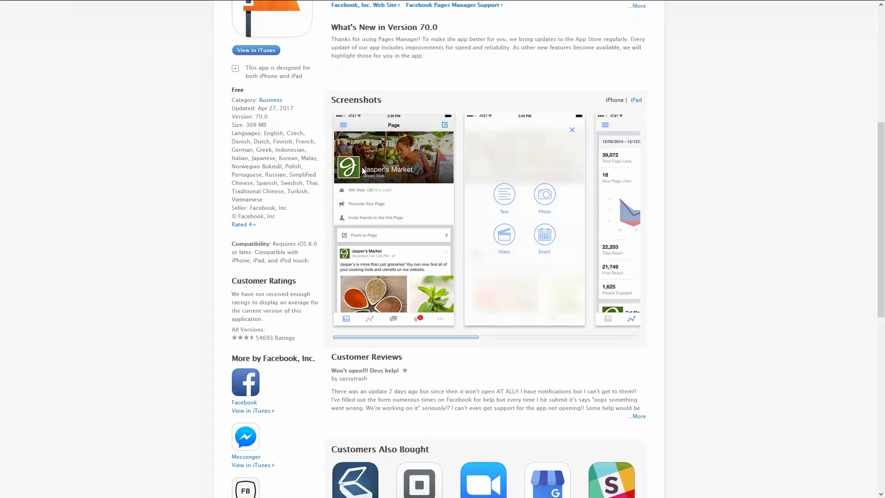
{"action": "scroll", "coordinate": [362, 167], "scroll_direction": "up", "scroll_amount": 6}
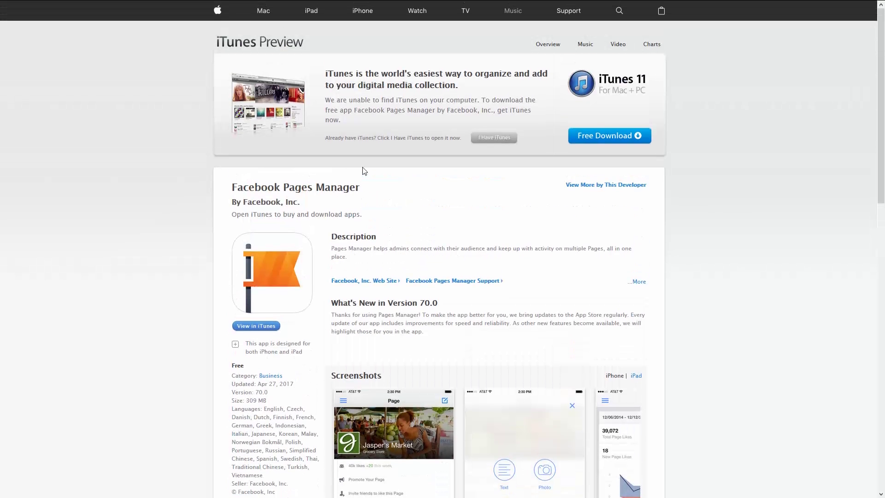